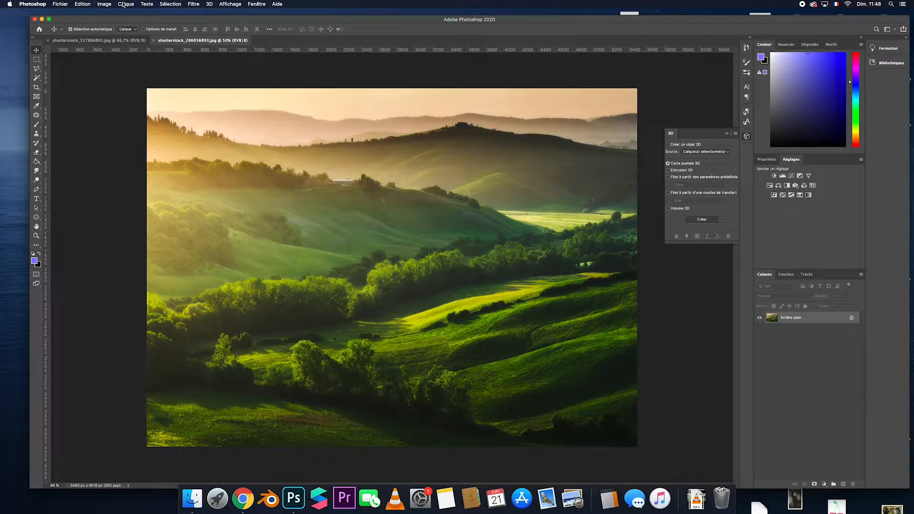
Add a Teinte/Saturation adjustment layer with default settings above the colour balance layer of the landscape photo
{"action": "left_click", "coordinate": [125, 5]}
{"action": "mouse_move", "coordinate": [157, 95]}
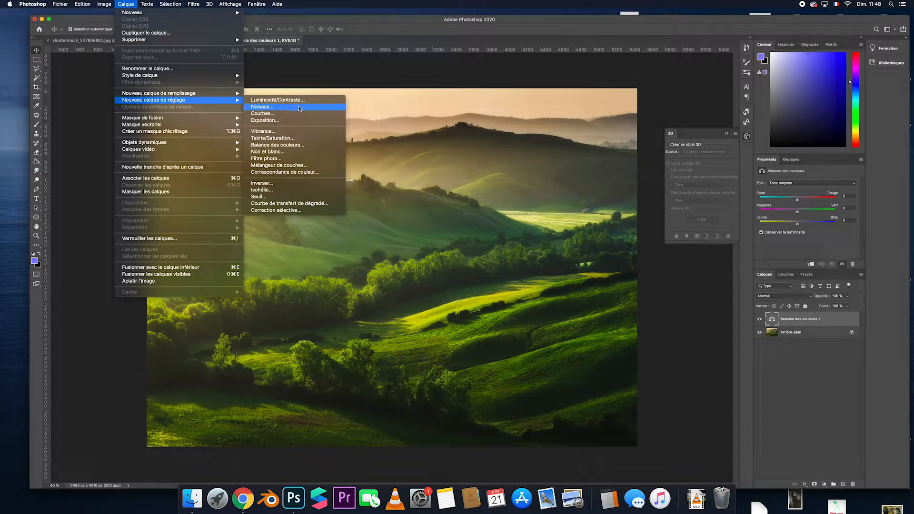
{"action": "left_click", "coordinate": [305, 139]}
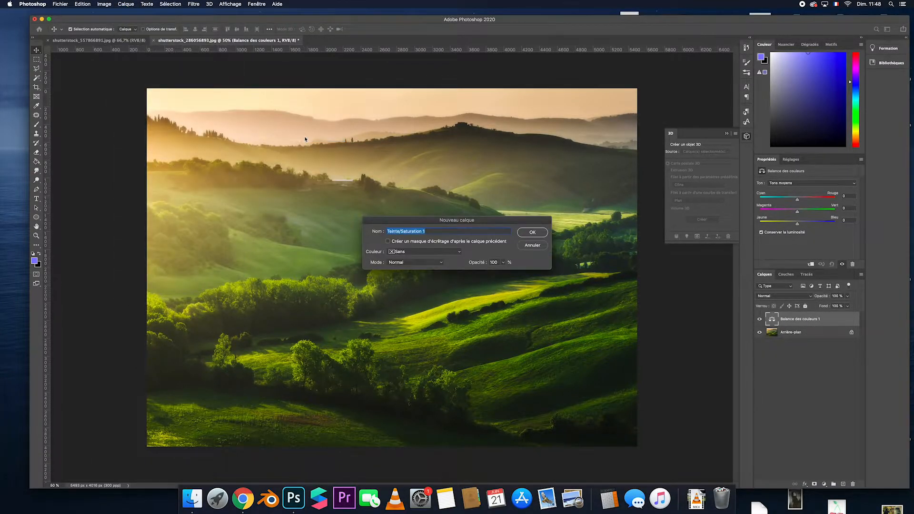
{"action": "left_click", "coordinate": [529, 233]}
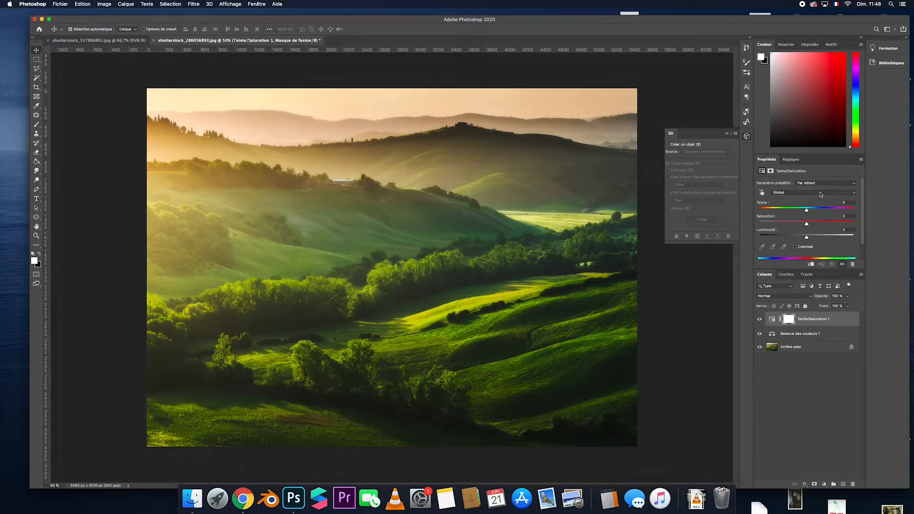
Limit the hue/saturation adjustment to Verts and set its hue to -136
{"action": "left_click", "coordinate": [848, 194]}
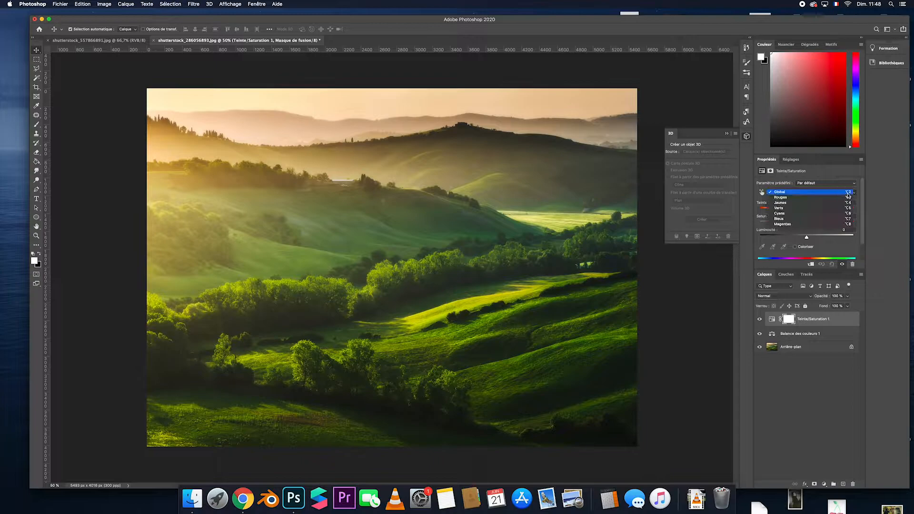
{"action": "left_click", "coordinate": [789, 209]}
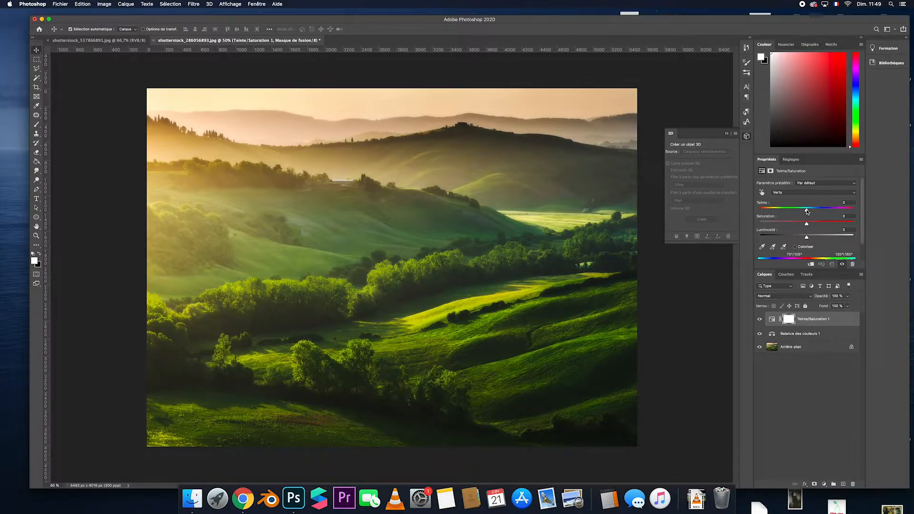
{"action": "left_click_drag", "start_coordinate": [807, 212], "coordinate": [769, 212]}
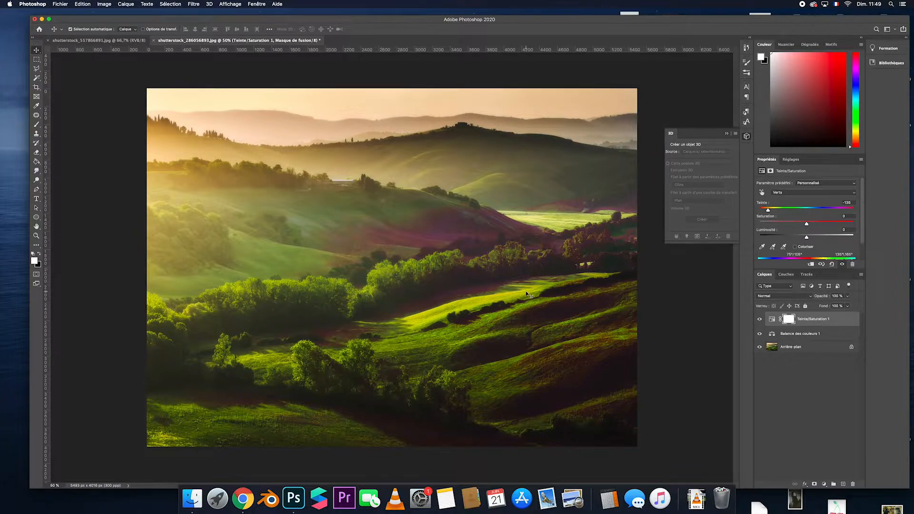
Set the hue/saturation range back to Global and shift the overall hue strongly negative, turning the landscape purple
{"action": "left_click", "coordinate": [781, 192]}
{"action": "left_click", "coordinate": [787, 187]}
{"action": "left_click_drag", "start_coordinate": [806, 211], "coordinate": [772, 211]}
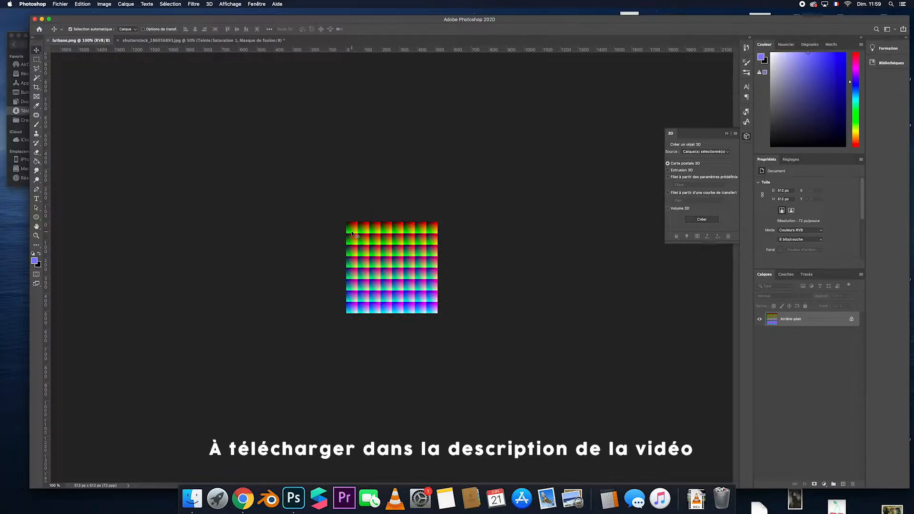
Detach the landscape photo into its own window beside lutbase.png and copy its Teinte/Saturation 1 layer onto lutbase.png
{"action": "left_click", "coordinate": [219, 40]}
{"action": "left_click_drag", "start_coordinate": [218, 40], "coordinate": [160, 153]}
{"action": "left_click_drag", "start_coordinate": [494, 141], "coordinate": [192, 125]}
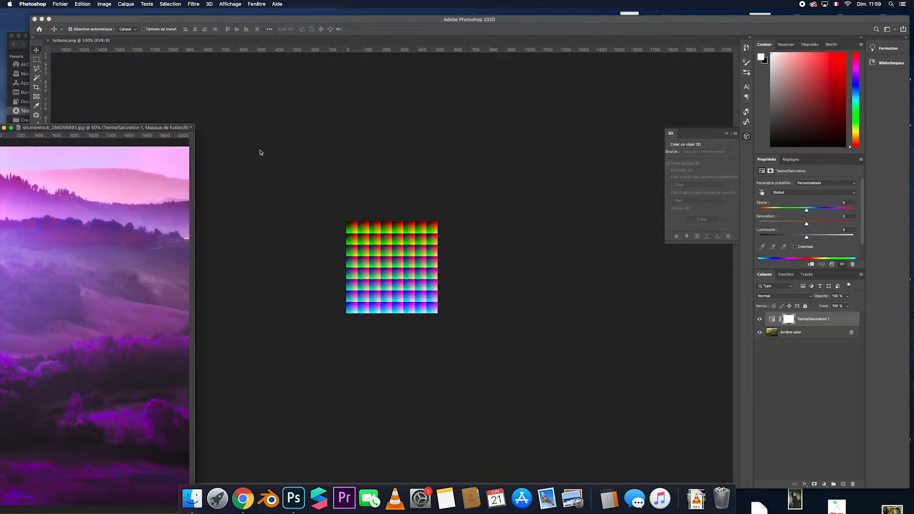
{"action": "left_click", "coordinate": [821, 320]}
{"action": "left_click_drag", "start_coordinate": [821, 320], "coordinate": [388, 257]}
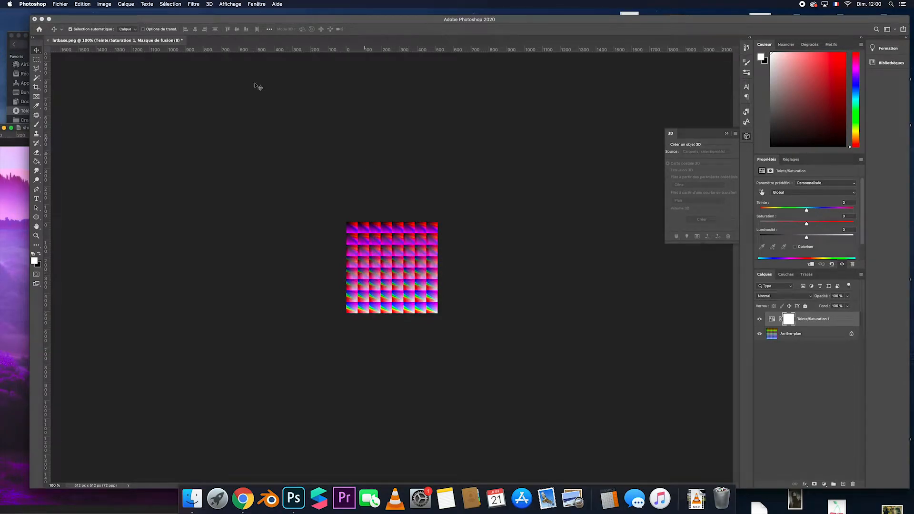
Export the recoloured LUT image as violetvalley.png in the ZIP Spark AR folder, replacing the existing file
{"action": "left_click", "coordinate": [62, 4]}
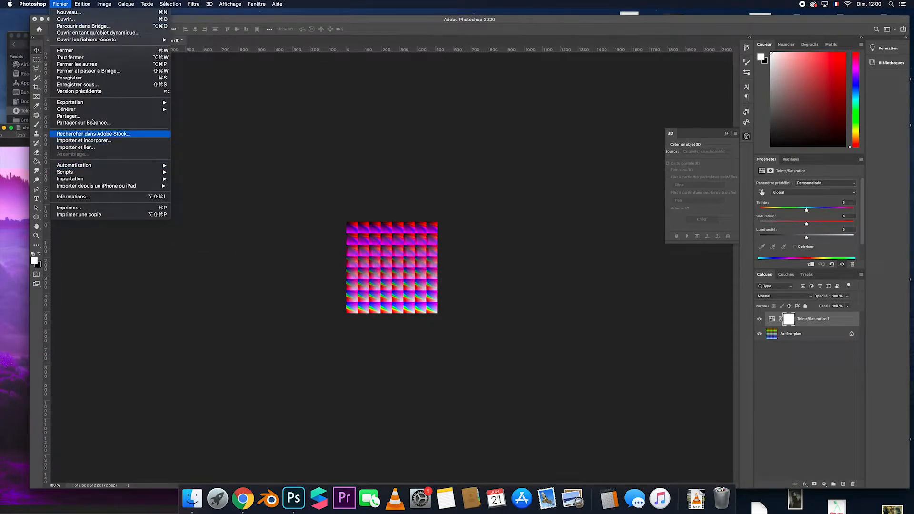
{"action": "mouse_move", "coordinate": [104, 103]}
{"action": "left_click", "coordinate": [201, 105]}
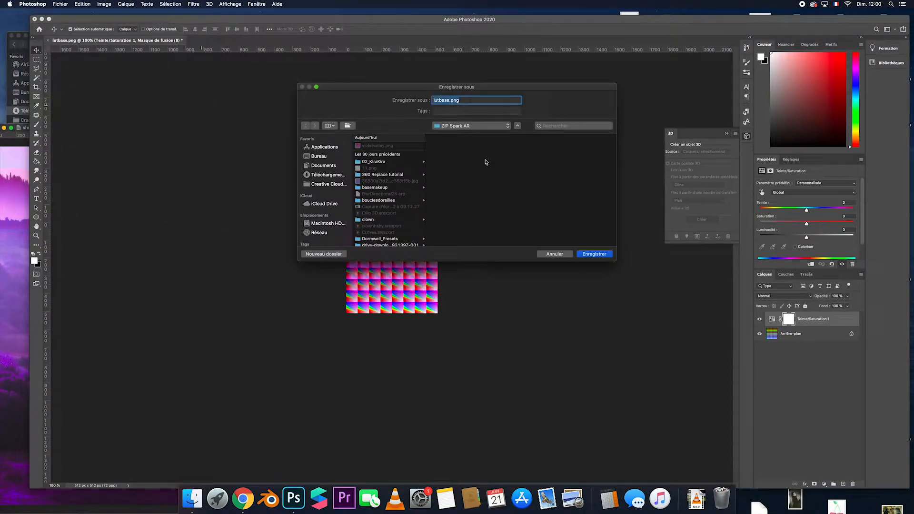
{"action": "left_click", "coordinate": [382, 145]}
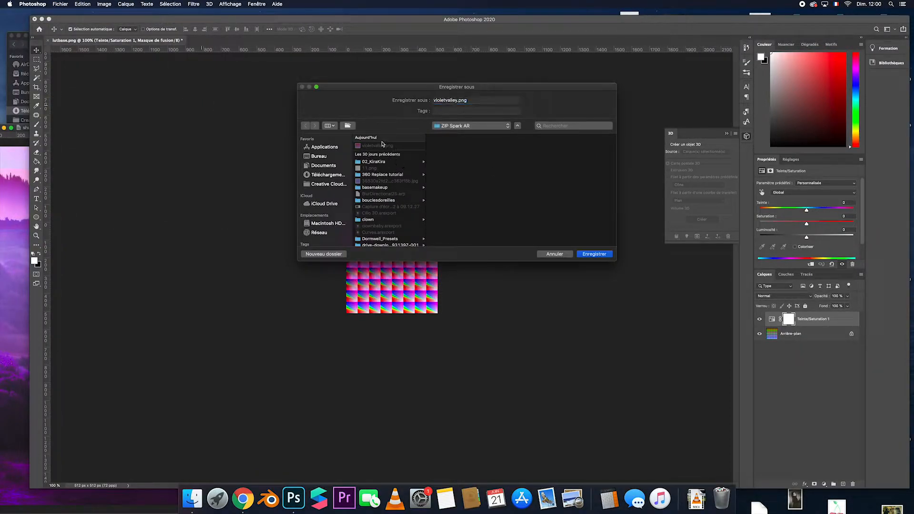
{"action": "left_click", "coordinate": [594, 256]}
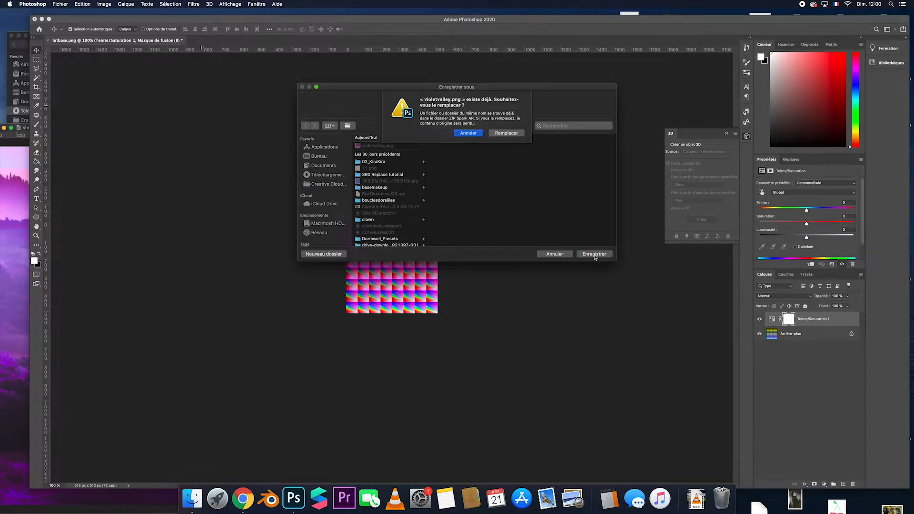
{"action": "left_click", "coordinate": [506, 133]}
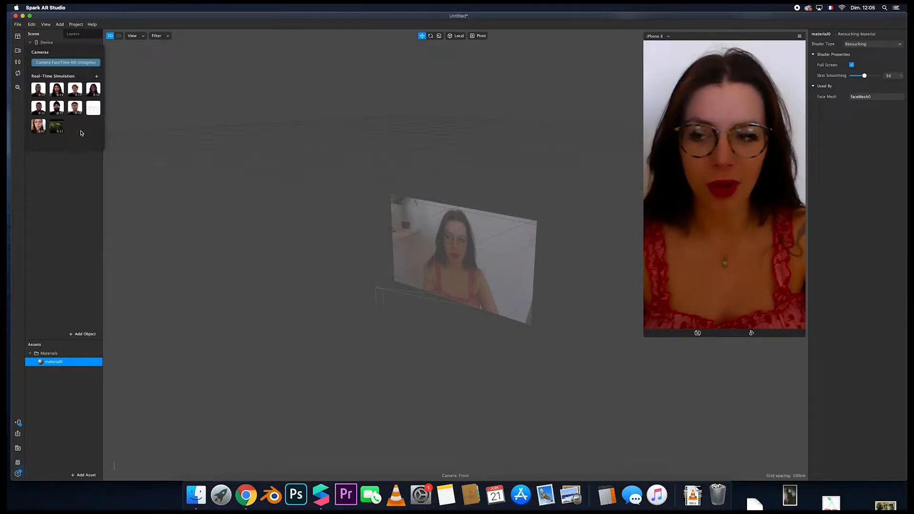
In Spark AR Studio, use the landscape video as the camera simulation and rotate the preview device to horizontal
{"action": "left_click", "coordinate": [58, 128]}
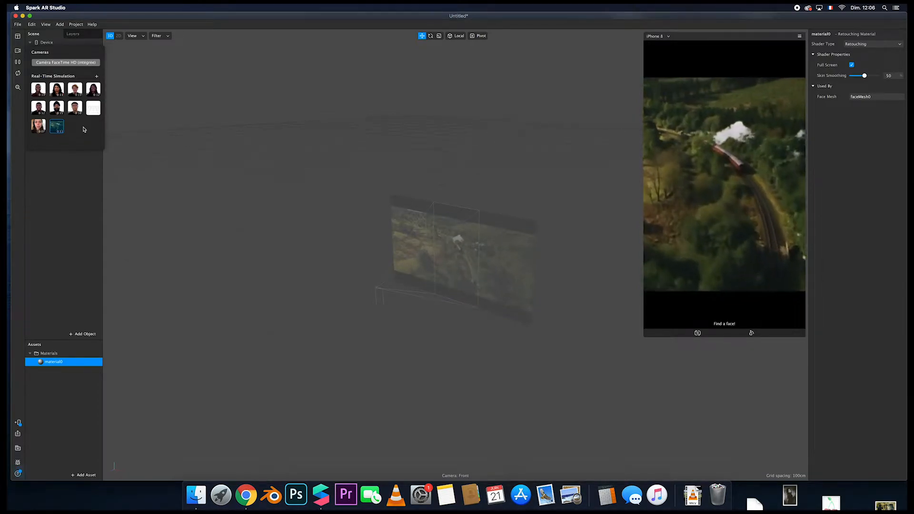
{"action": "left_click", "coordinate": [699, 333]}
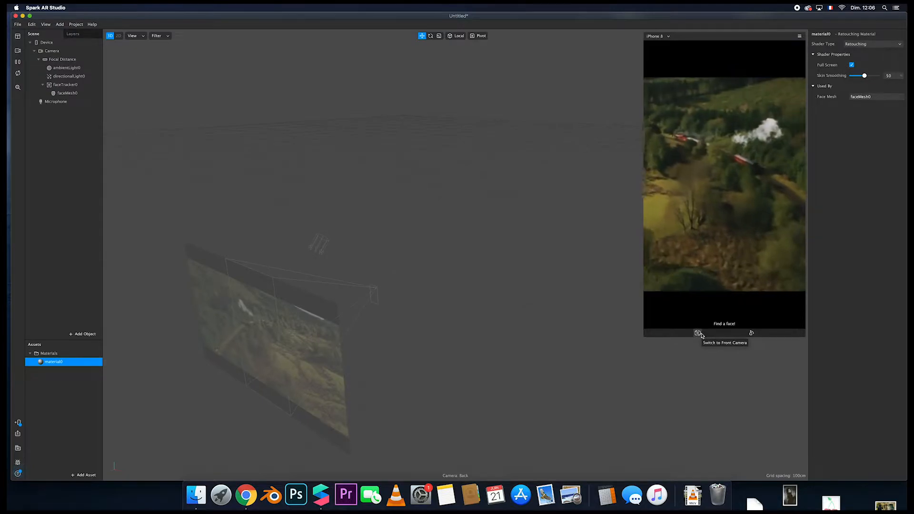
{"action": "left_click", "coordinate": [698, 333]}
{"action": "left_click", "coordinate": [751, 333]}
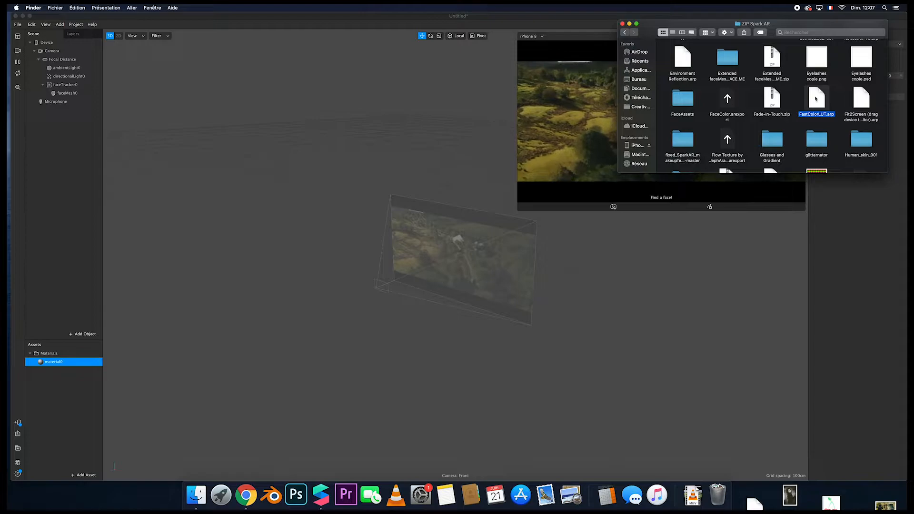
Import FastColorLUT.arp from the ZIP Spark AR folder into the project's assets
{"action": "left_click", "coordinate": [819, 97]}
{"action": "left_click_drag", "start_coordinate": [819, 97], "coordinate": [43, 386]}
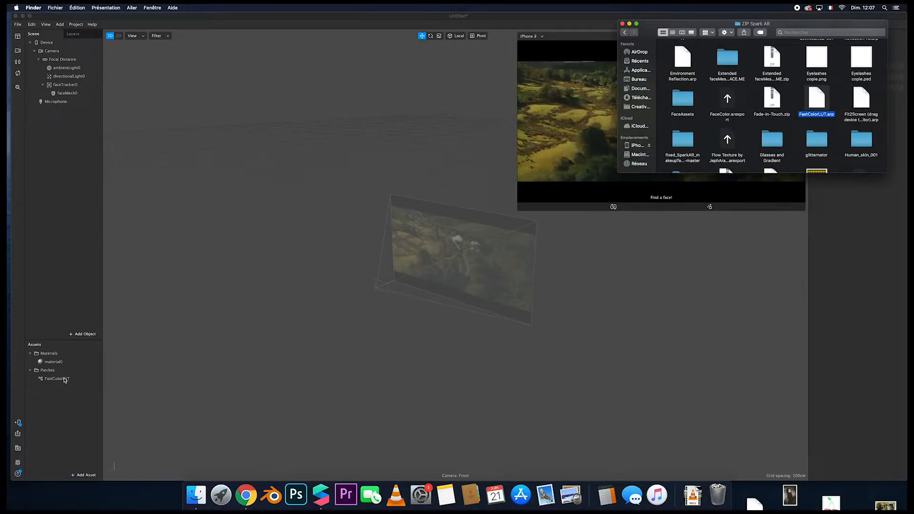
{"action": "left_click", "coordinate": [64, 399]}
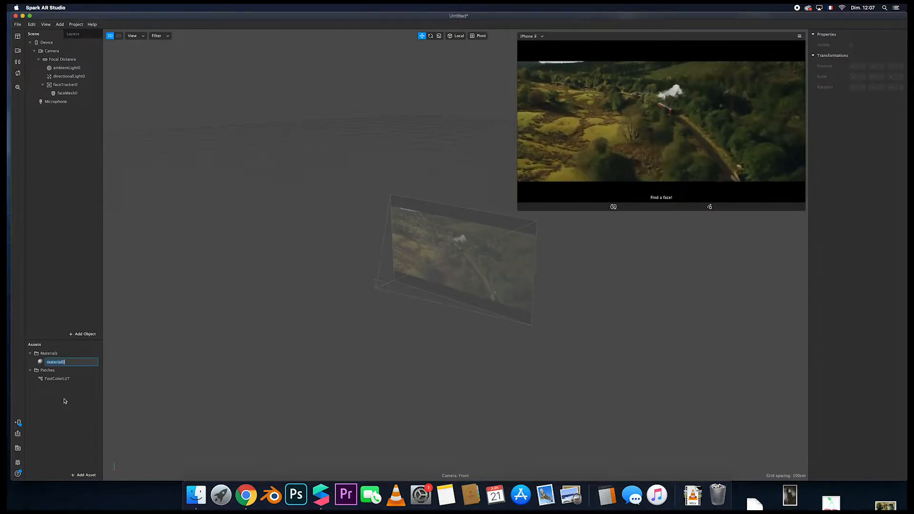
{"action": "left_click", "coordinate": [82, 352]}
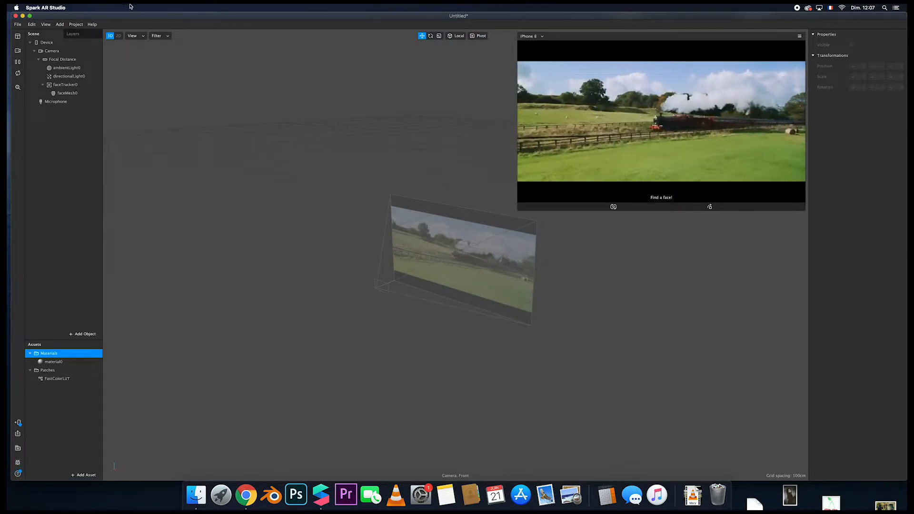
Show the Patch Editor and place the FastColorLUT patch in it
{"action": "left_click", "coordinate": [76, 24]}
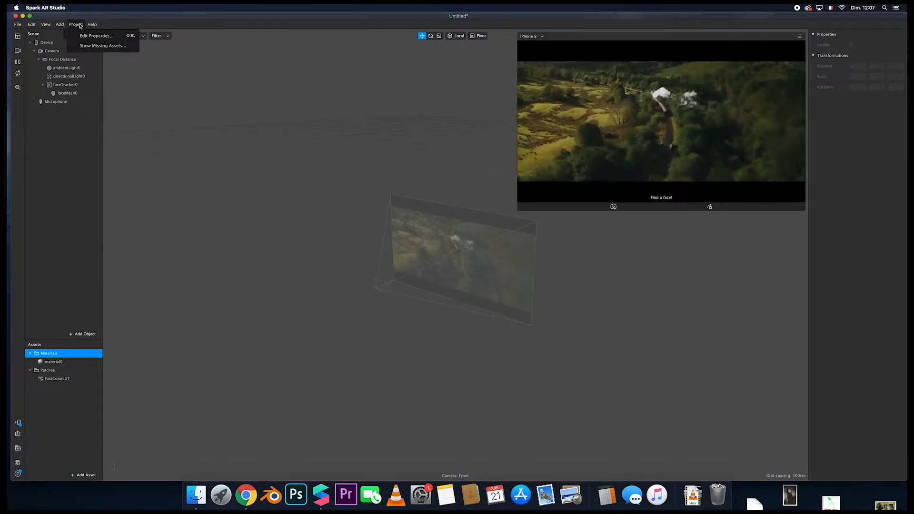
{"action": "mouse_move", "coordinate": [52, 26]}
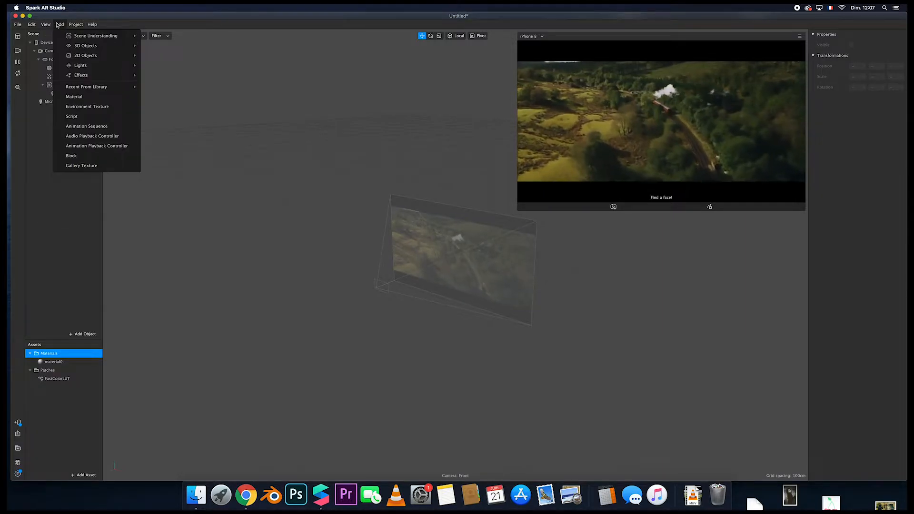
{"action": "left_click", "coordinate": [63, 37]}
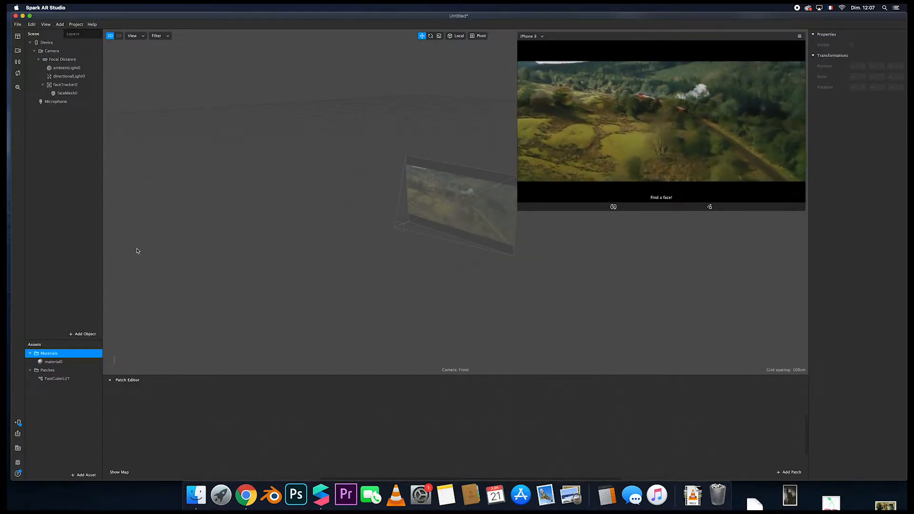
{"action": "left_click_drag", "start_coordinate": [57, 378], "coordinate": [328, 408]}
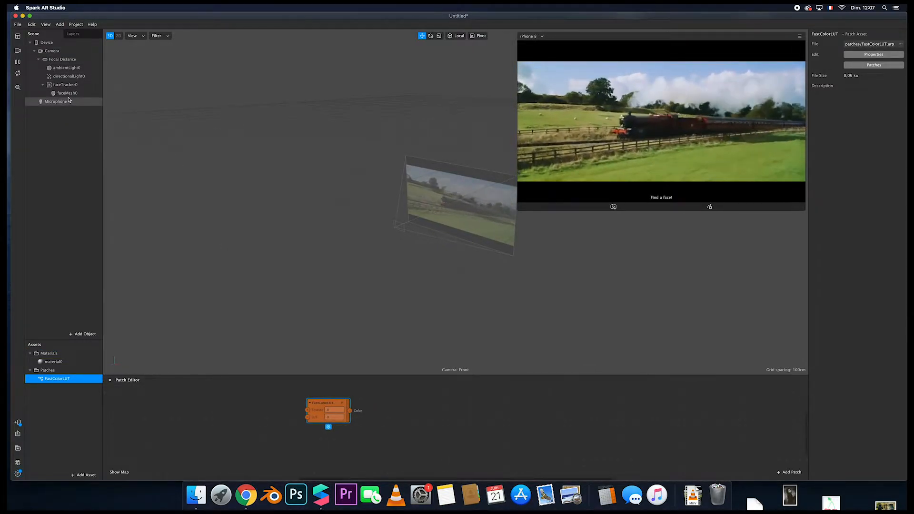
Extract the camera's texture and insert a Canvas into the scene
{"action": "left_click", "coordinate": [59, 55]}
{"action": "left_click", "coordinate": [901, 87]}
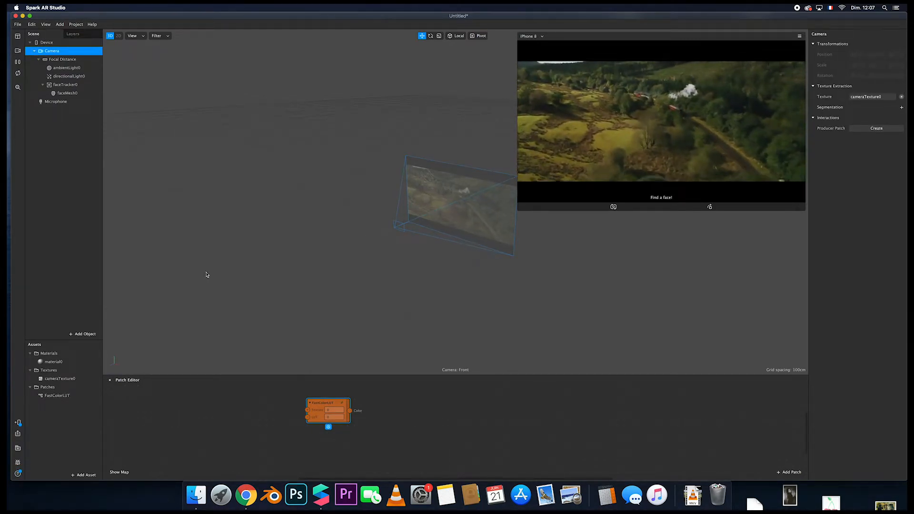
{"action": "left_click", "coordinate": [84, 334]}
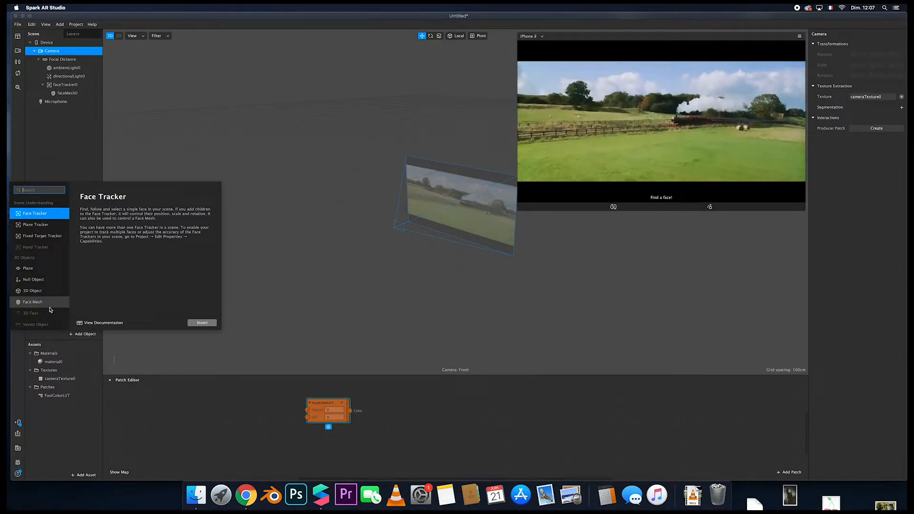
{"action": "scroll", "coordinate": [29, 266], "scroll_direction": "down", "scroll_amount": 4}
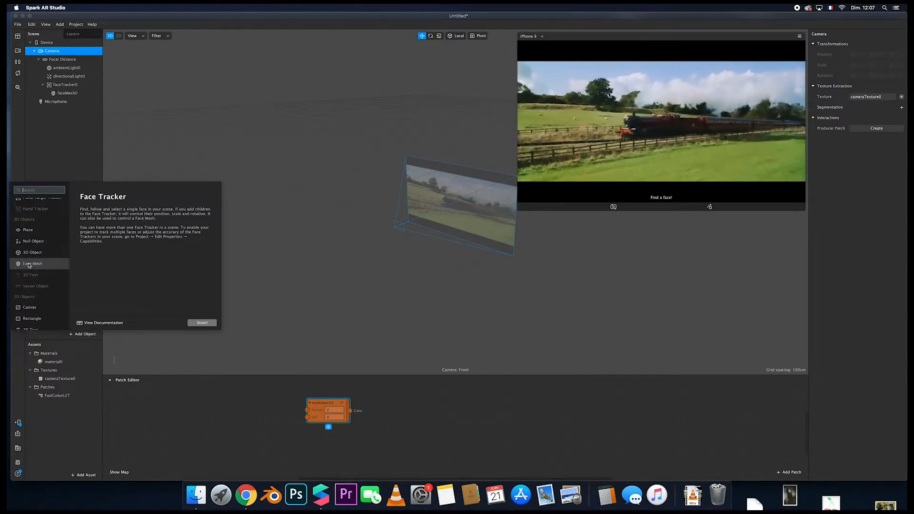
{"action": "left_click", "coordinate": [29, 254]}
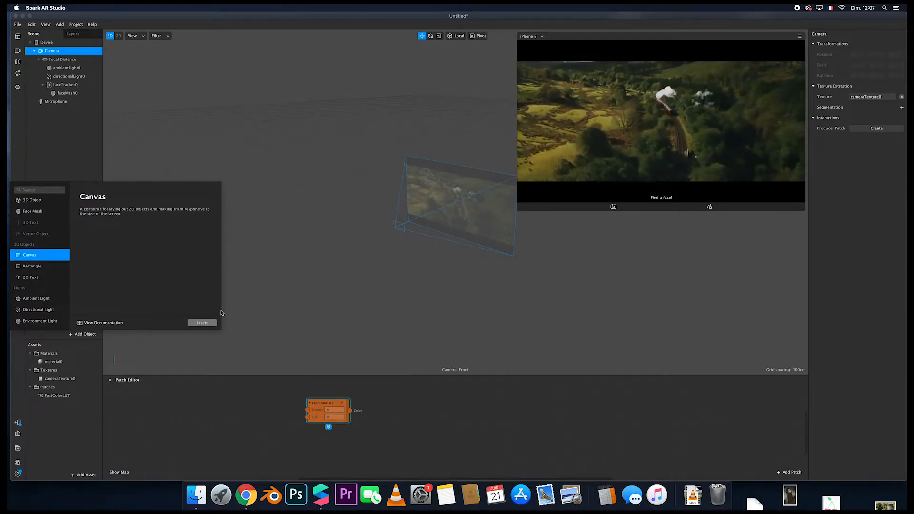
{"action": "left_click", "coordinate": [202, 323]}
Insert a Rectangle inside the canvas and rename it LUT
{"action": "left_click", "coordinate": [83, 334]}
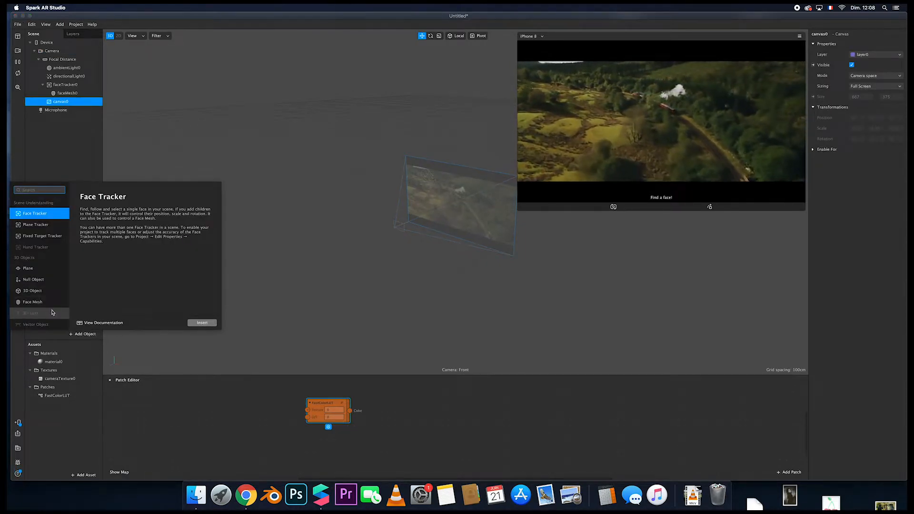
{"action": "scroll", "coordinate": [40, 273], "scroll_direction": "down", "scroll_amount": 2}
{"action": "scroll", "coordinate": [40, 273], "scroll_direction": "down", "scroll_amount": 2}
{"action": "left_click", "coordinate": [34, 286]}
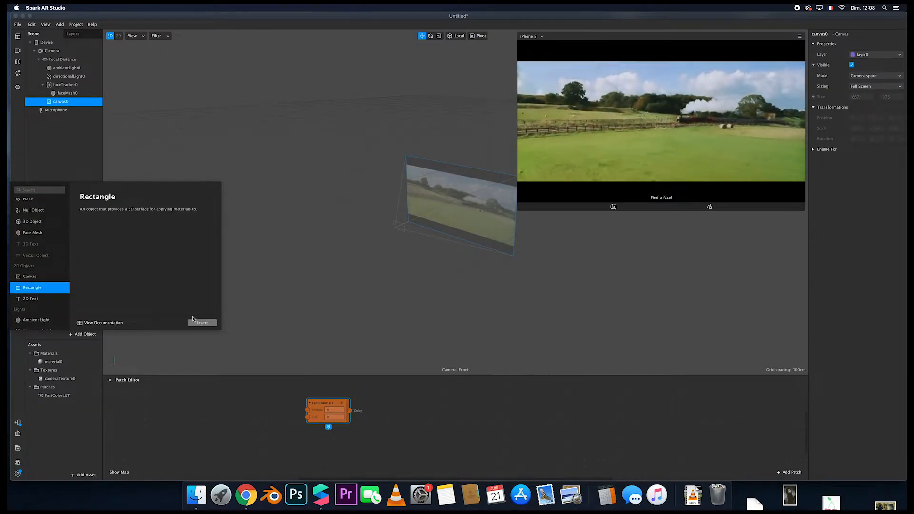
{"action": "left_click", "coordinate": [202, 323]}
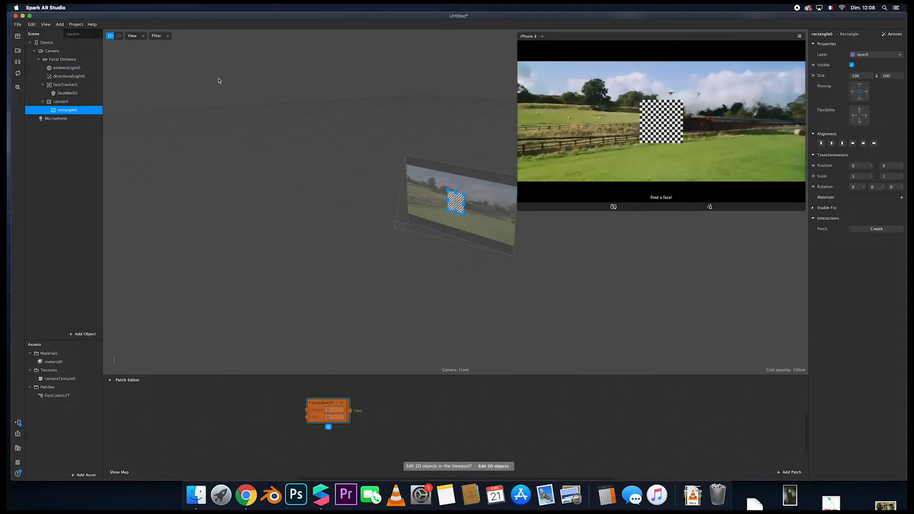
{"action": "double_click", "coordinate": [76, 110]}
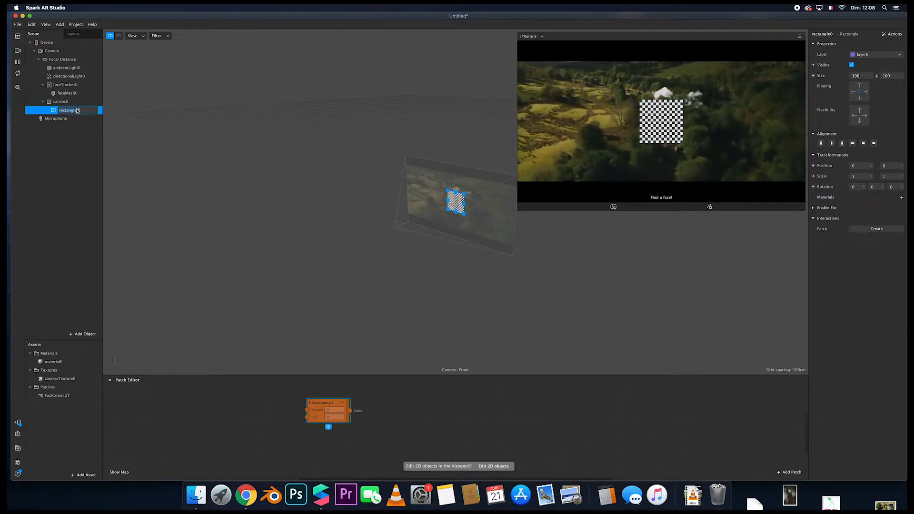
{"action": "key", "text": "Return"}
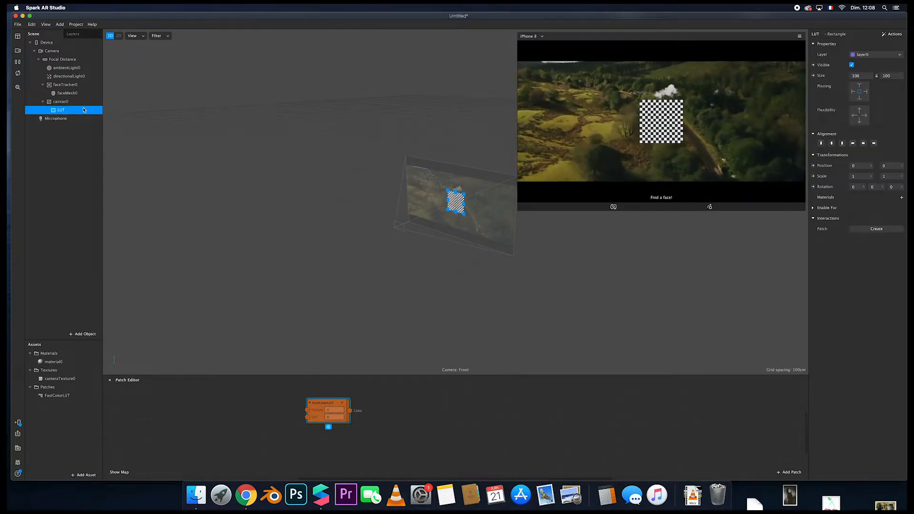
Make the LUT rectangle cover the whole screen with Fill Width and Fill Height
{"action": "left_click", "coordinate": [869, 76]}
{"action": "left_click", "coordinate": [870, 87]}
{"action": "left_click", "coordinate": [887, 77]}
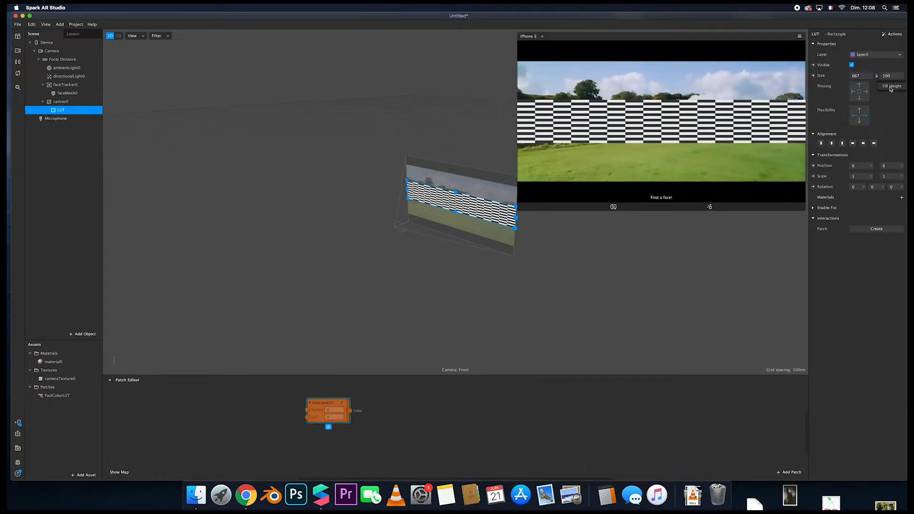
{"action": "left_click", "coordinate": [891, 87]}
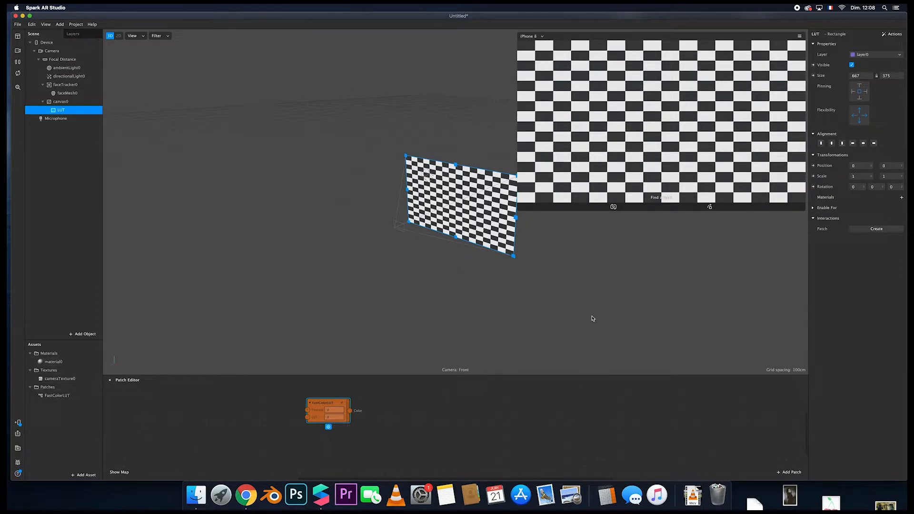
Create a new material for the LUT rectangle, name it LUT and set its shader type to Flat
{"action": "left_click", "coordinate": [902, 198]}
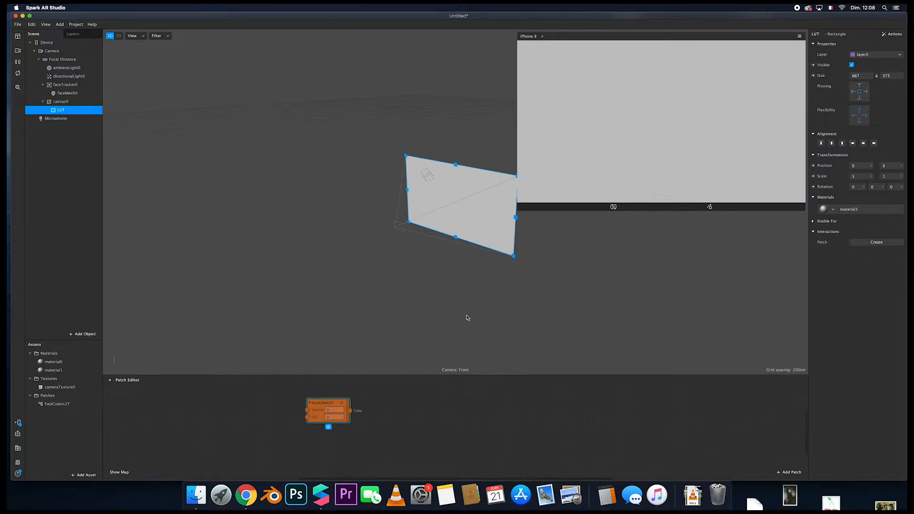
{"action": "double_click", "coordinate": [54, 370]}
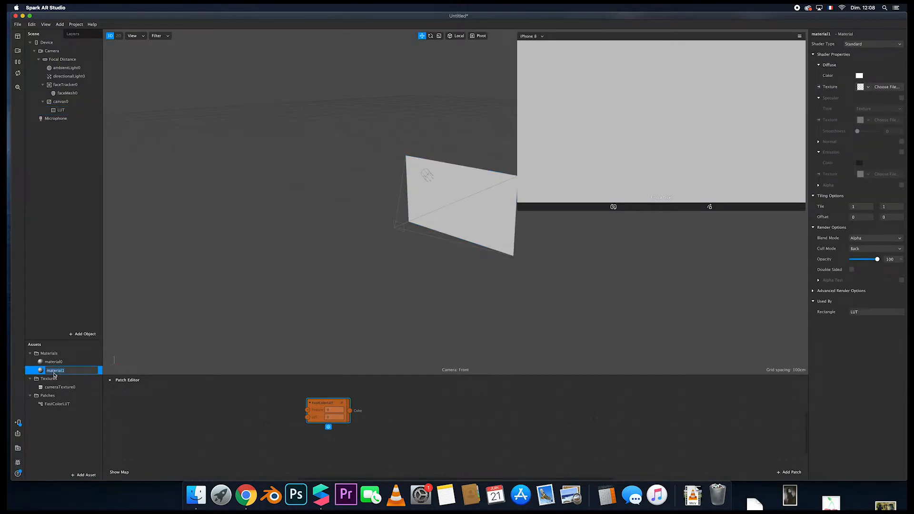
{"action": "left_click", "coordinate": [58, 379]}
{"action": "left_click", "coordinate": [59, 370]}
Load violetvalley.png as the LUT material's diffuse texture and enable No compression for that texture
{"action": "left_click", "coordinate": [868, 87]}
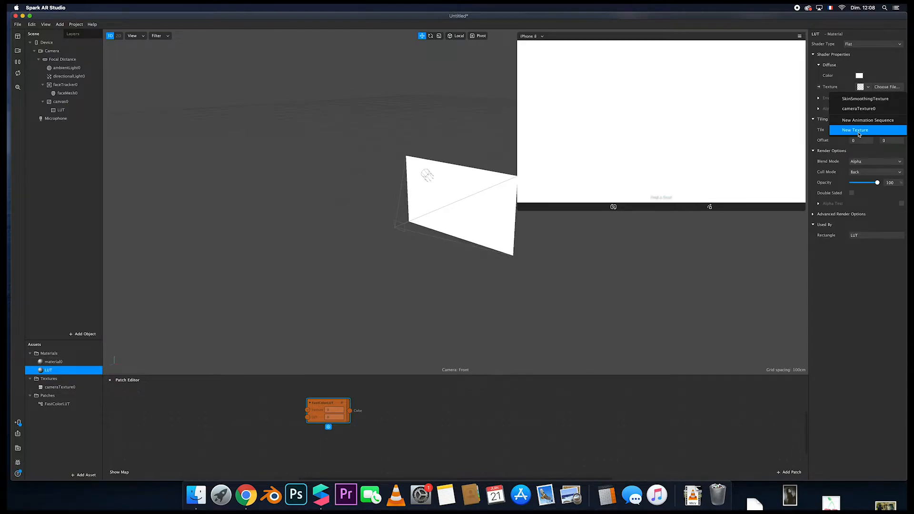
{"action": "left_click", "coordinate": [857, 130]}
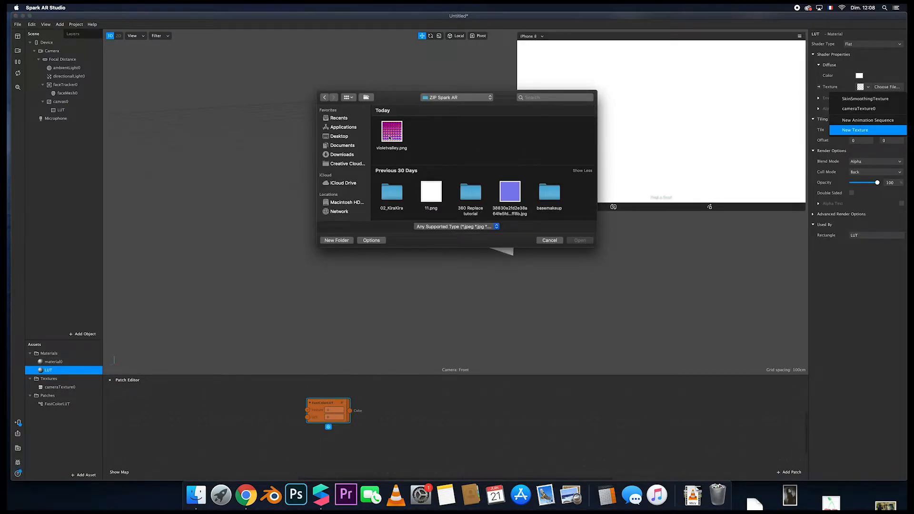
{"action": "left_click", "coordinate": [389, 137]}
{"action": "left_click", "coordinate": [580, 240]}
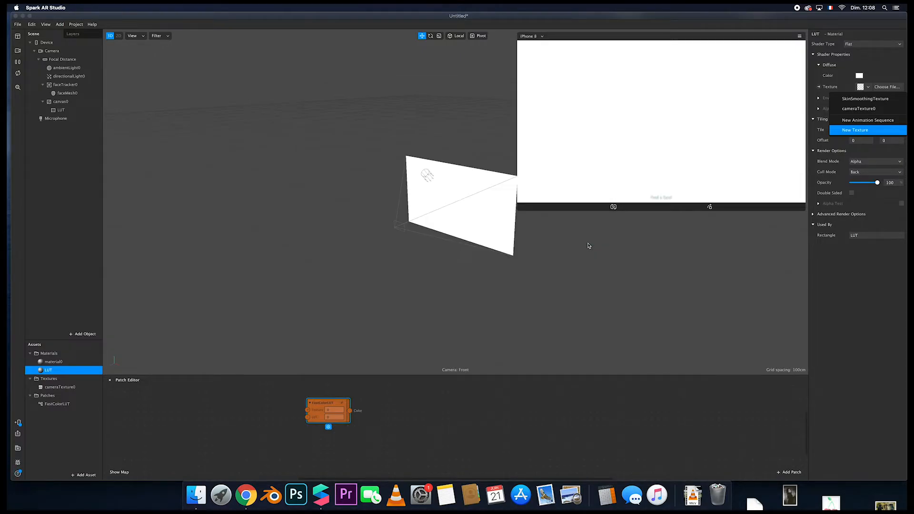
{"action": "left_click", "coordinate": [86, 396]}
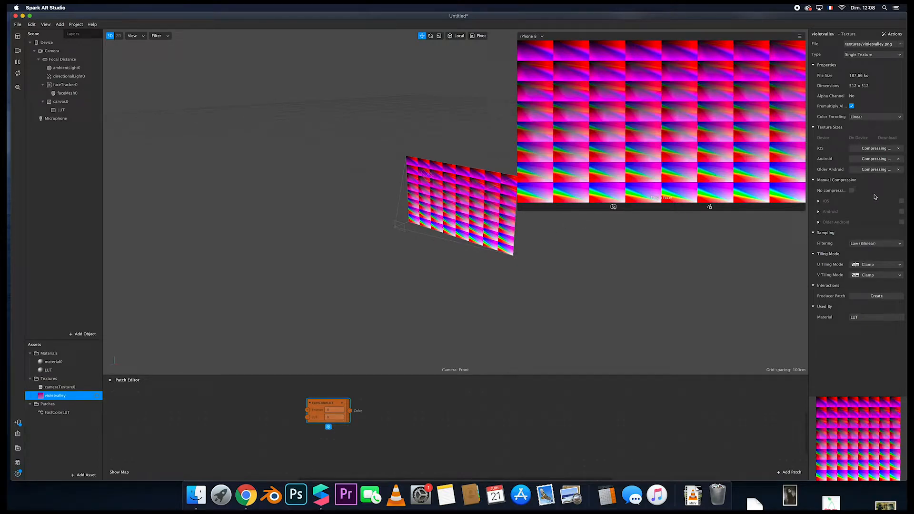
{"action": "left_click", "coordinate": [852, 190]}
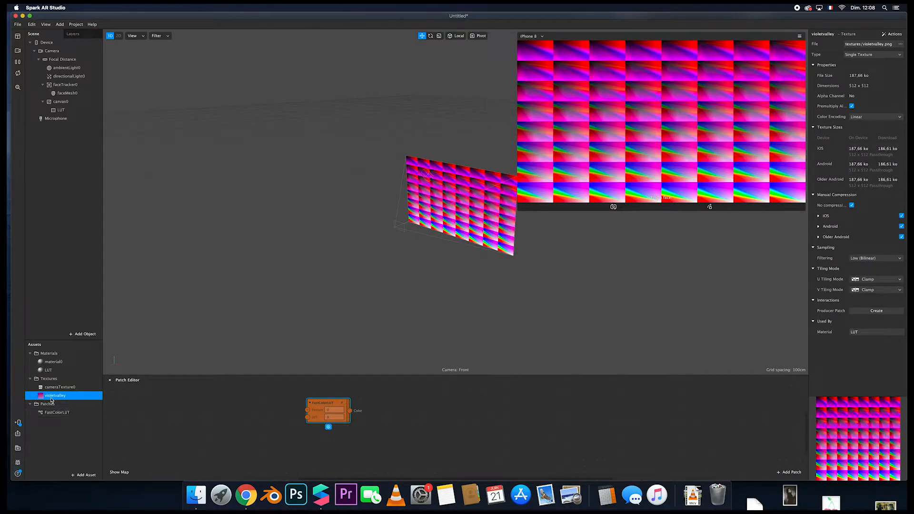
Add violetvalley and cameraTexture0 to the patch graph, connecting the camera's RGBA to FastColorLUT's Texture input and violetvalley's RGBA to its LUT input
{"action": "left_click_drag", "start_coordinate": [54, 398], "coordinate": [200, 408]}
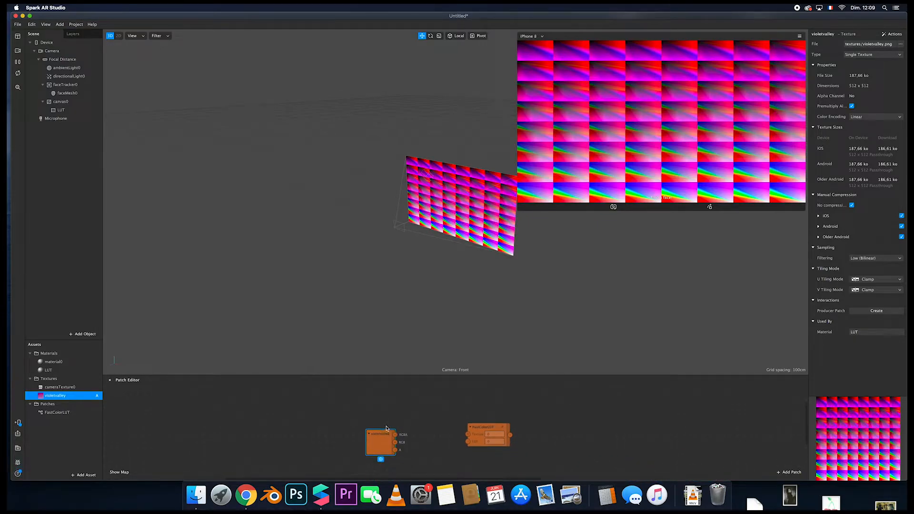
{"action": "left_click_drag", "start_coordinate": [61, 413], "coordinate": [95, 412]}
{"action": "left_click_drag", "start_coordinate": [60, 387], "coordinate": [400, 416]}
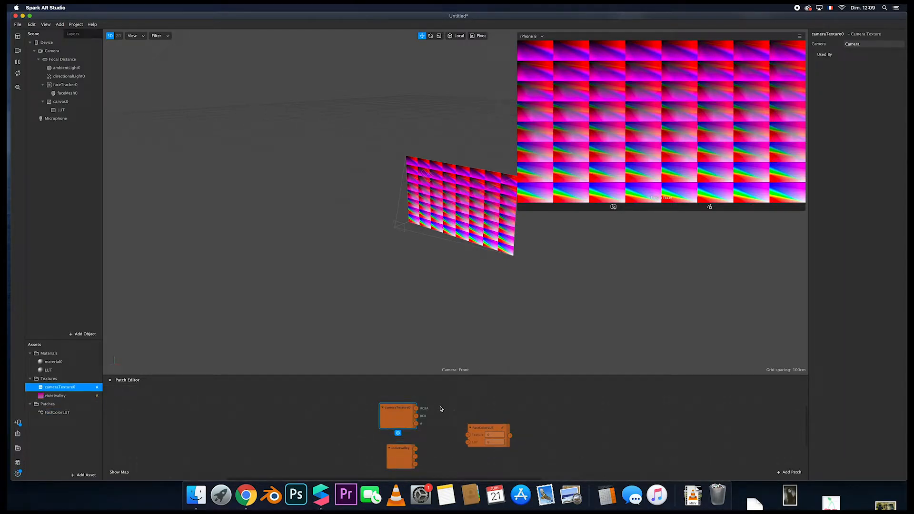
{"action": "left_click_drag", "start_coordinate": [417, 408], "coordinate": [468, 436]}
{"action": "left_click_drag", "start_coordinate": [417, 451], "coordinate": [472, 425]}
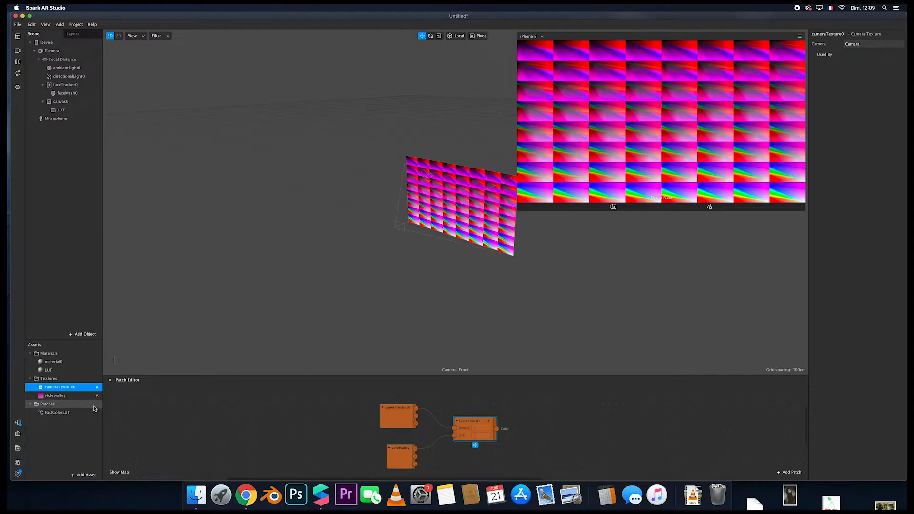
Create a patch for the LUT material's diffuse texture, feed it from FastColorLUT's output, and space out the two texture patches
{"action": "left_click", "coordinate": [84, 371]}
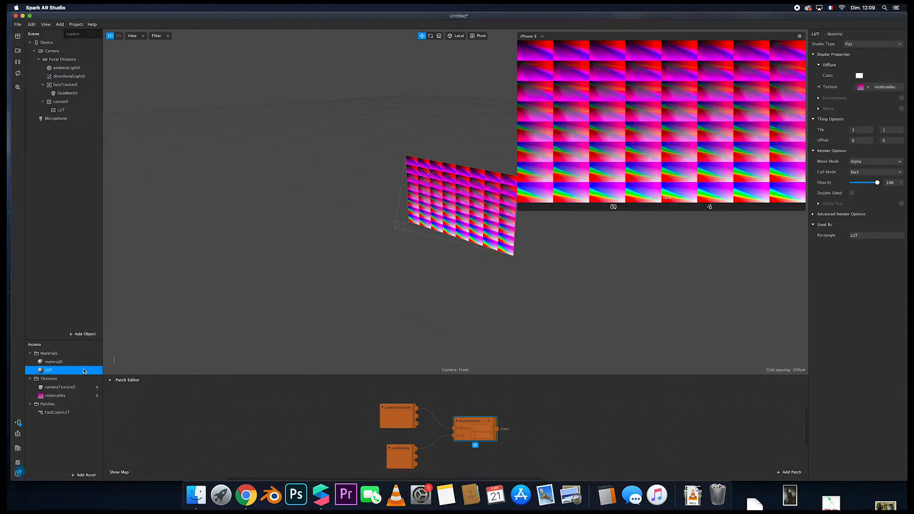
{"action": "left_click", "coordinate": [818, 87]}
{"action": "left_click_drag", "start_coordinate": [469, 433], "coordinate": [535, 427]}
{"action": "left_click_drag", "start_coordinate": [395, 418], "coordinate": [294, 412]}
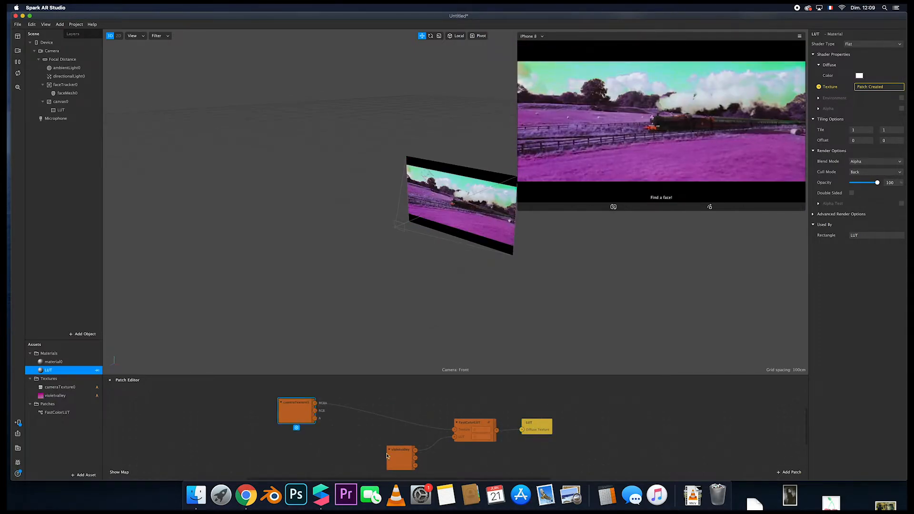
{"action": "left_click_drag", "start_coordinate": [392, 461], "coordinate": [283, 441]}
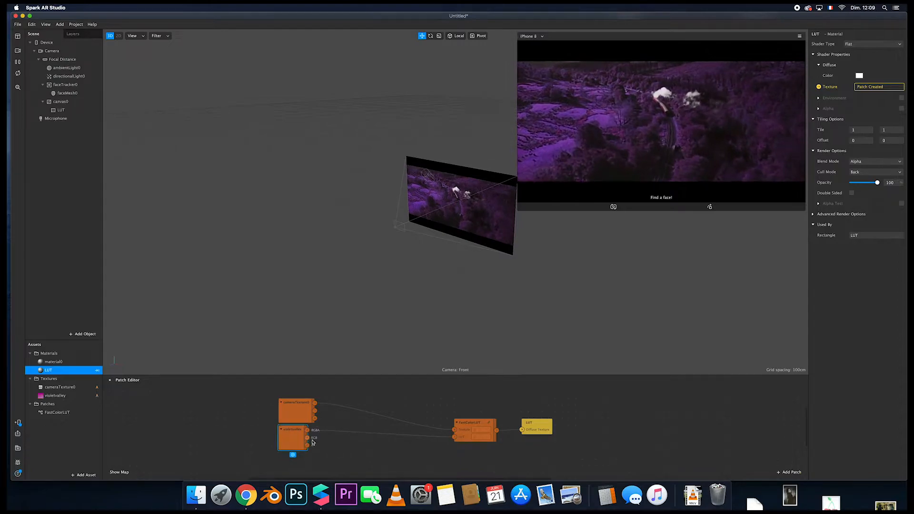
Inside the FastColorLUT patch, raise the Clamp patch's Min and lower its Max, and return to the main patch graph
{"action": "double_click", "coordinate": [470, 429]}
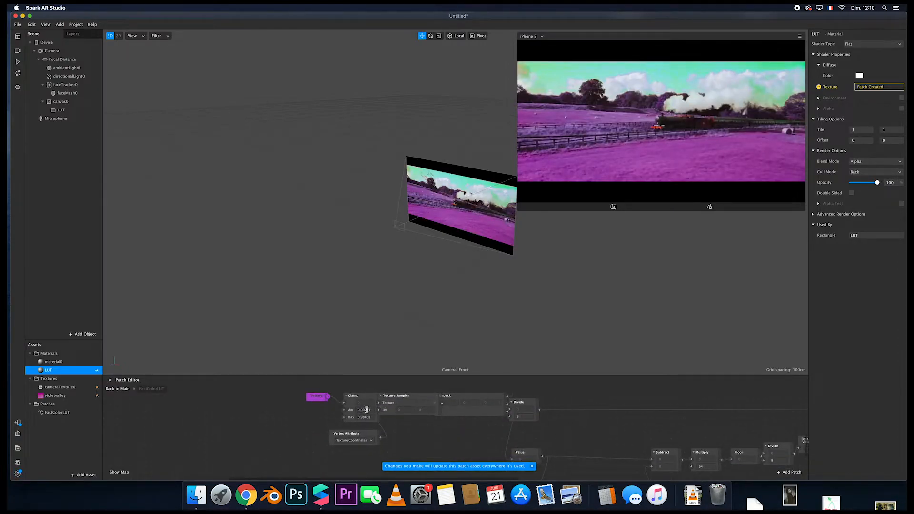
{"action": "left_click", "coordinate": [367, 410]}
{"action": "scroll", "coordinate": [370, 409], "scroll_direction": "right", "scroll_amount": 1}
{"action": "scroll", "coordinate": [366, 410], "scroll_direction": "left", "scroll_amount": 1}
{"action": "left_click", "coordinate": [375, 409]}
{"action": "left_click_drag", "start_coordinate": [375, 409], "coordinate": [363, 410]}
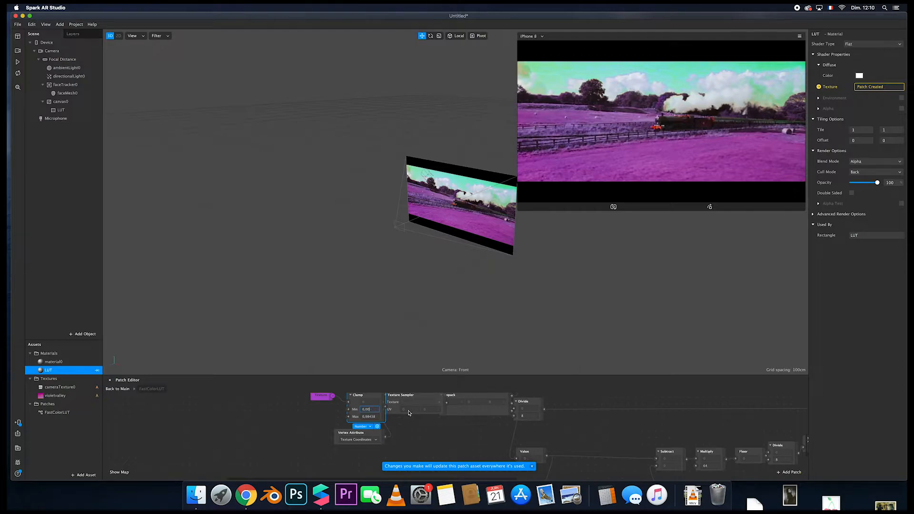
{"action": "left_click", "coordinate": [372, 416]}
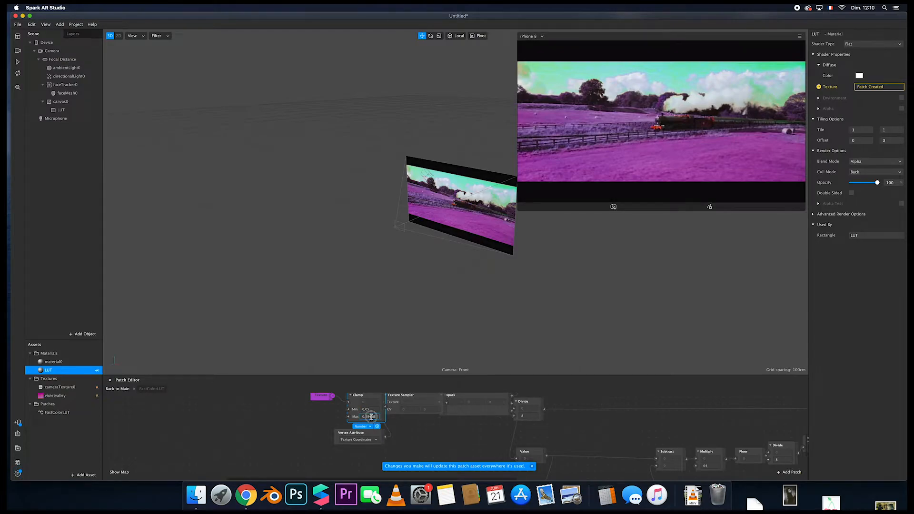
{"action": "left_click_drag", "start_coordinate": [365, 417], "coordinate": [377, 416]}
{"action": "left_click", "coordinate": [377, 409]}
{"action": "left_click", "coordinate": [17, 62]}
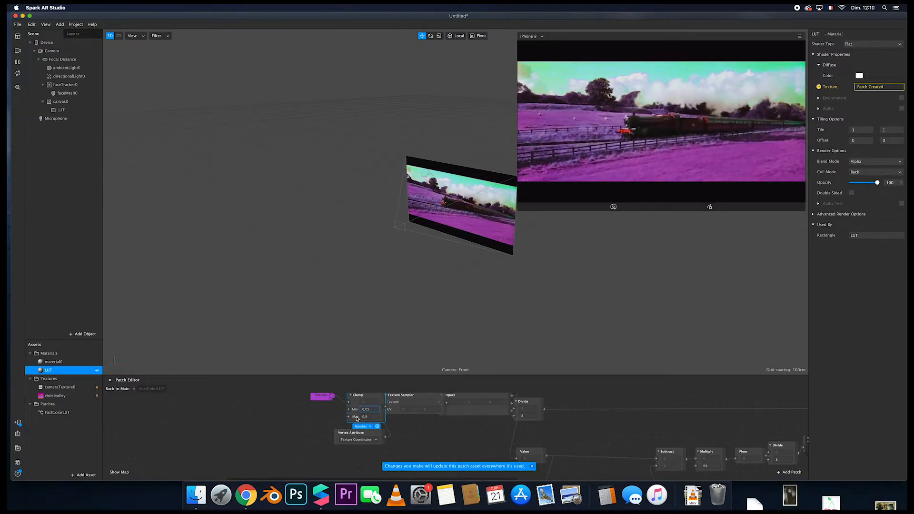
{"action": "left_click", "coordinate": [307, 425]}
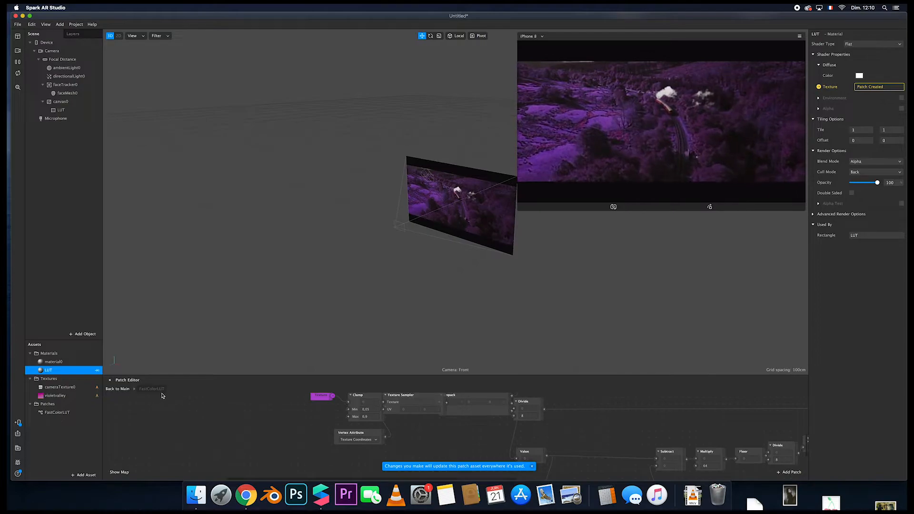
{"action": "left_click", "coordinate": [119, 389]}
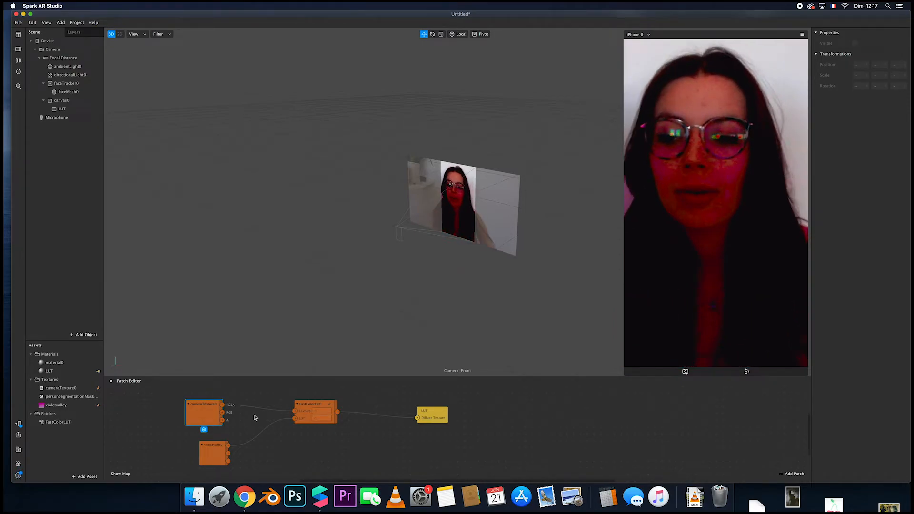
Insert a second Rectangle into the canvas and make it cover the whole screen with Fill Width and Fill Height
{"action": "left_click", "coordinate": [84, 335]}
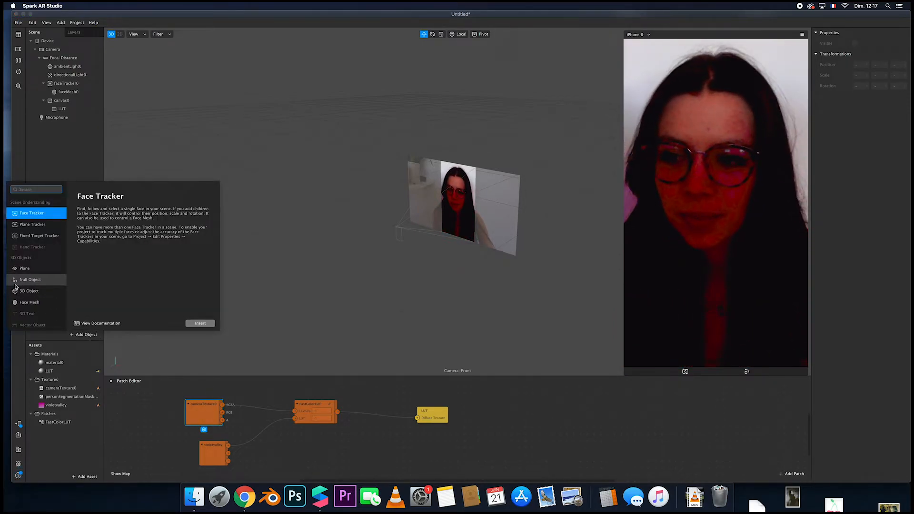
{"action": "scroll", "coordinate": [15, 286], "scroll_direction": "down", "scroll_amount": 2}
{"action": "left_click", "coordinate": [39, 269]}
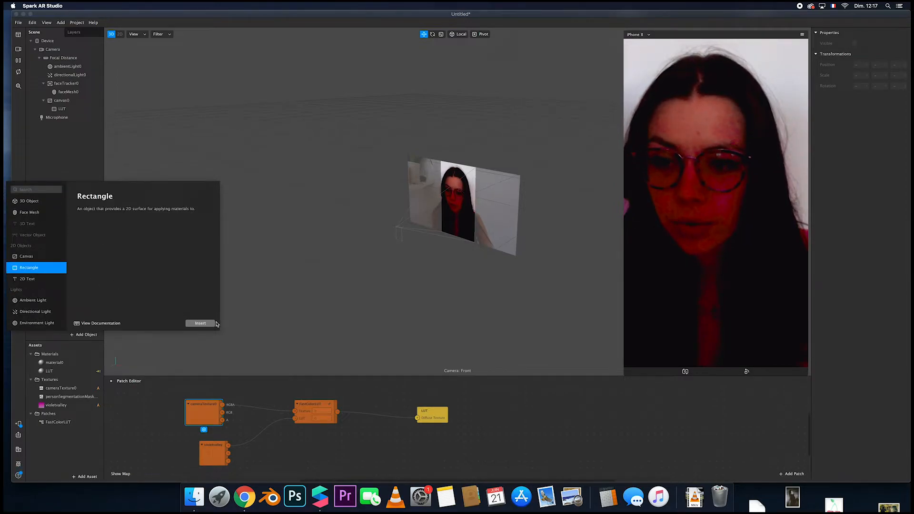
{"action": "left_click", "coordinate": [200, 323]}
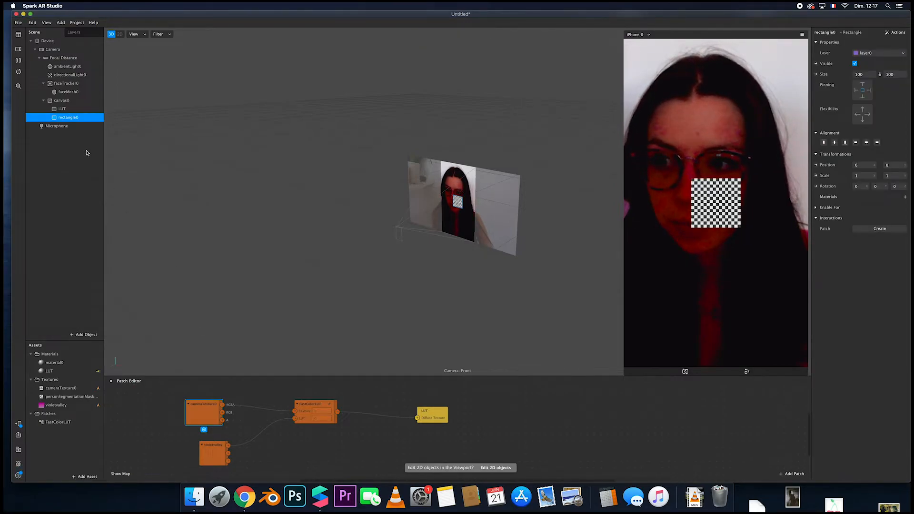
{"action": "left_click", "coordinate": [859, 74]}
{"action": "left_click", "coordinate": [864, 87]}
{"action": "left_click", "coordinate": [894, 73]}
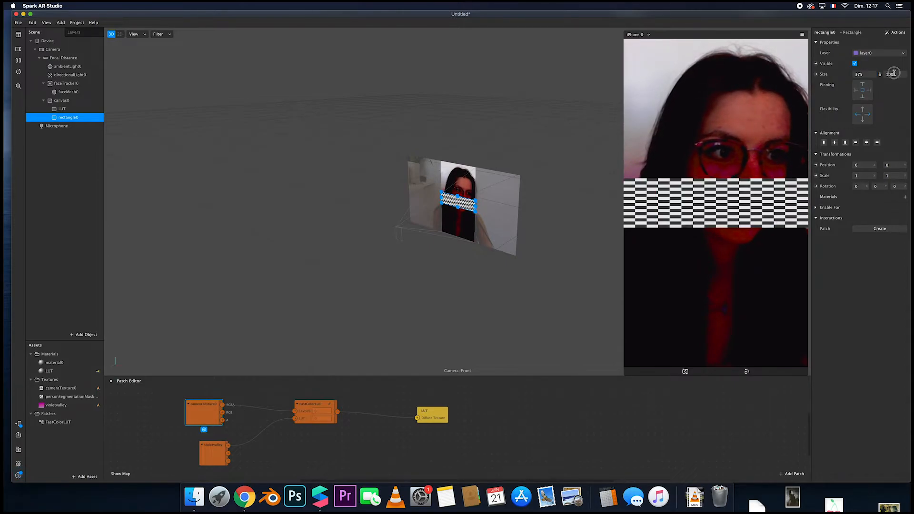
{"action": "left_click", "coordinate": [898, 85]}
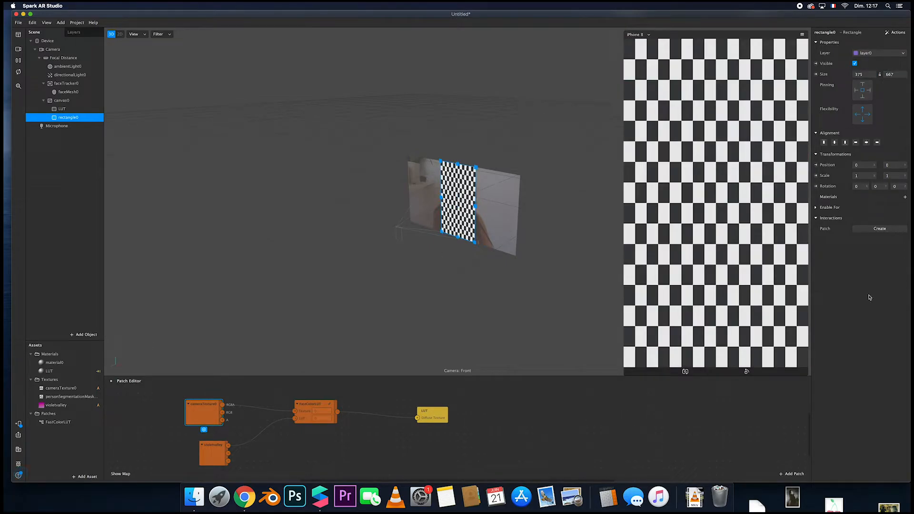
Create a new material for the second rectangle and rename both the material and the rectangle as segmentation
{"action": "left_click", "coordinate": [905, 197]}
{"action": "left_click", "coordinate": [877, 215]}
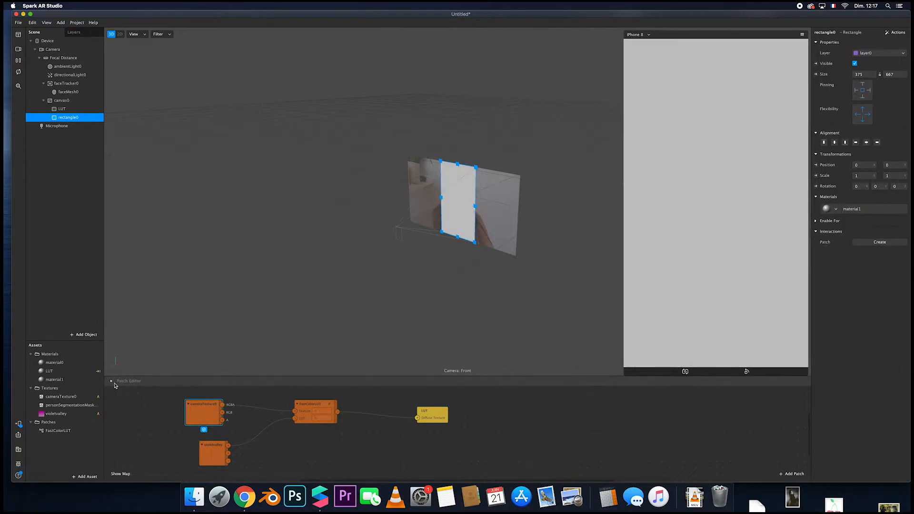
{"action": "double_click", "coordinate": [72, 378]}
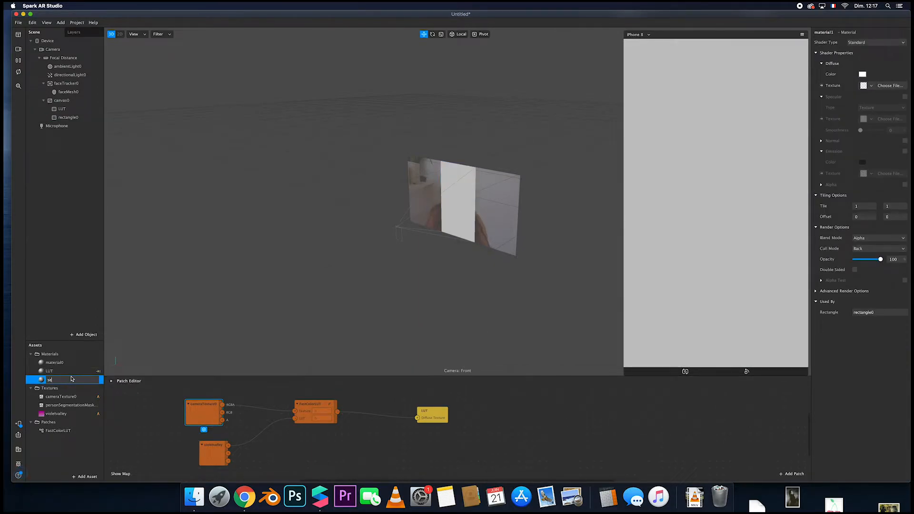
{"action": "type", "text": "segmentation"}
{"action": "key", "text": "Return"}
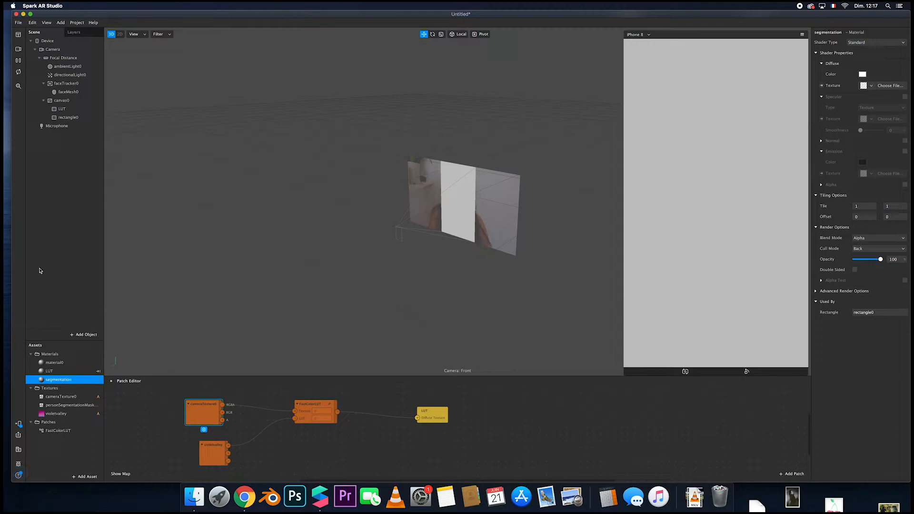
{"action": "double_click", "coordinate": [65, 118]}
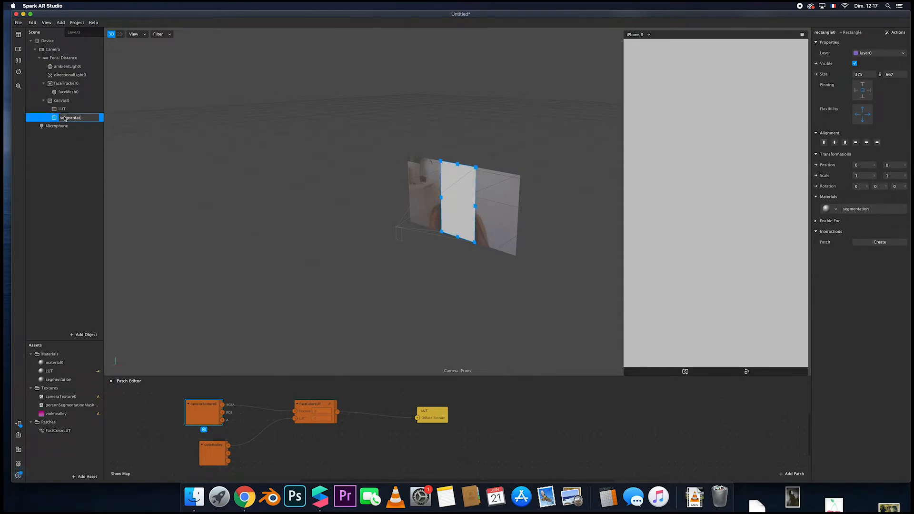
{"action": "type", "text": "segmentation"}
{"action": "key", "text": "Return"}
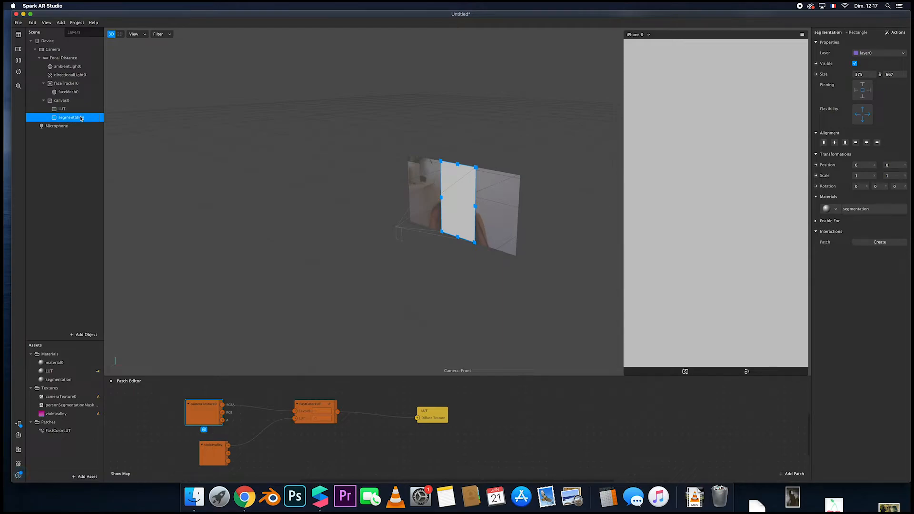
Check the camera's segmentation settings, and give the segmentation material the Flat shader and the cameraTexture0 texture
{"action": "left_click", "coordinate": [71, 380]}
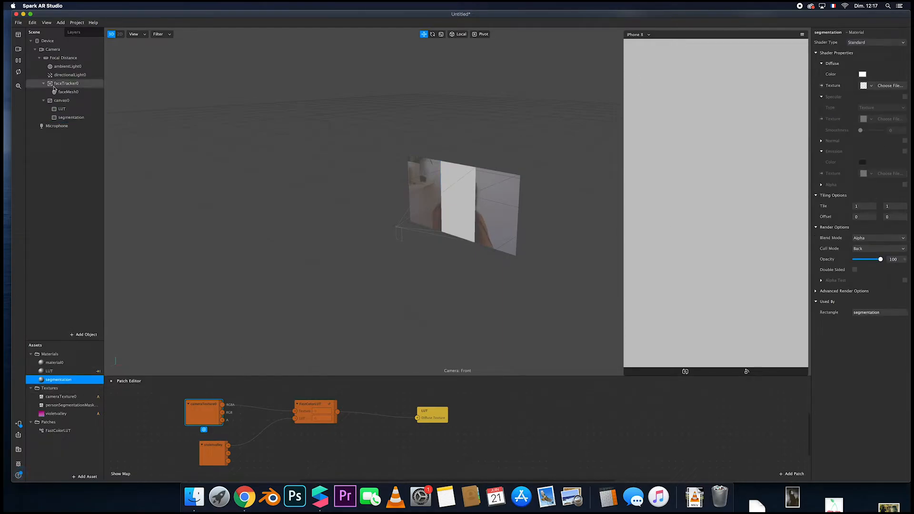
{"action": "left_click", "coordinate": [54, 49]}
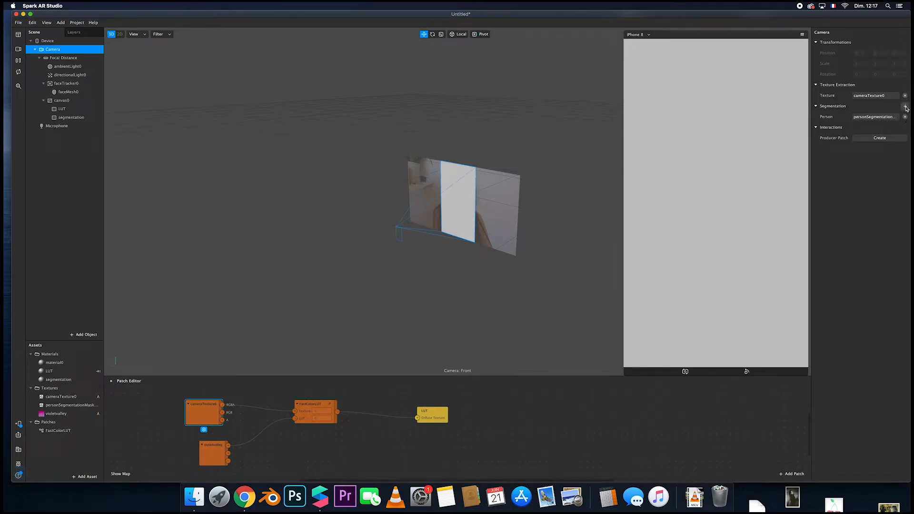
{"action": "left_click", "coordinate": [67, 384]}
{"action": "left_click", "coordinate": [882, 44]}
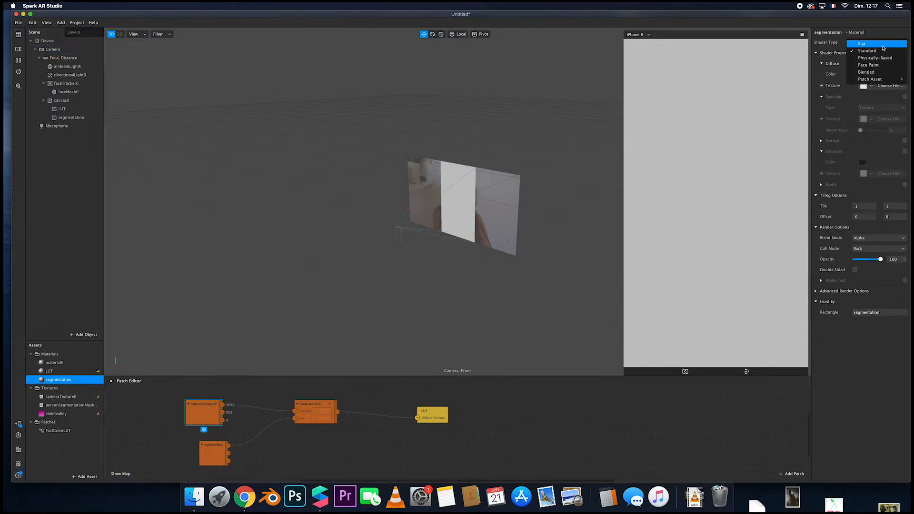
{"action": "left_click", "coordinate": [883, 46]}
{"action": "left_click", "coordinate": [867, 86]}
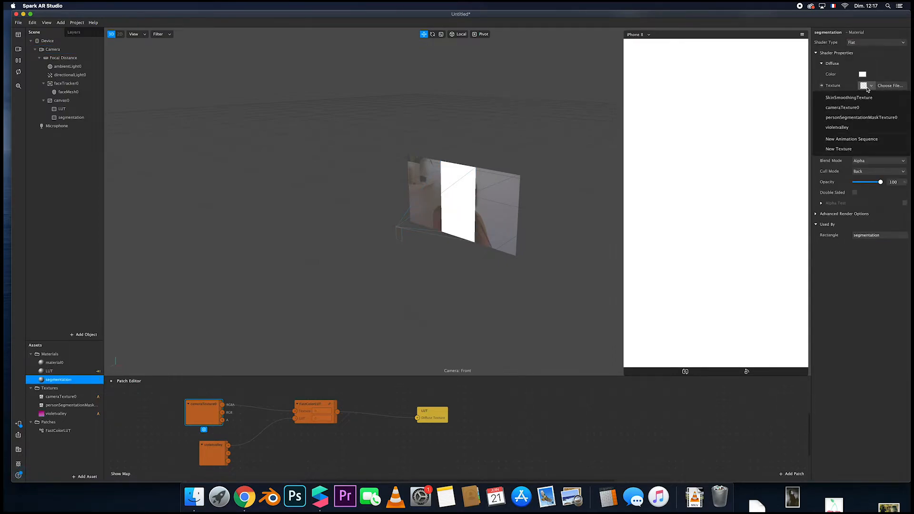
{"action": "left_click", "coordinate": [857, 109]}
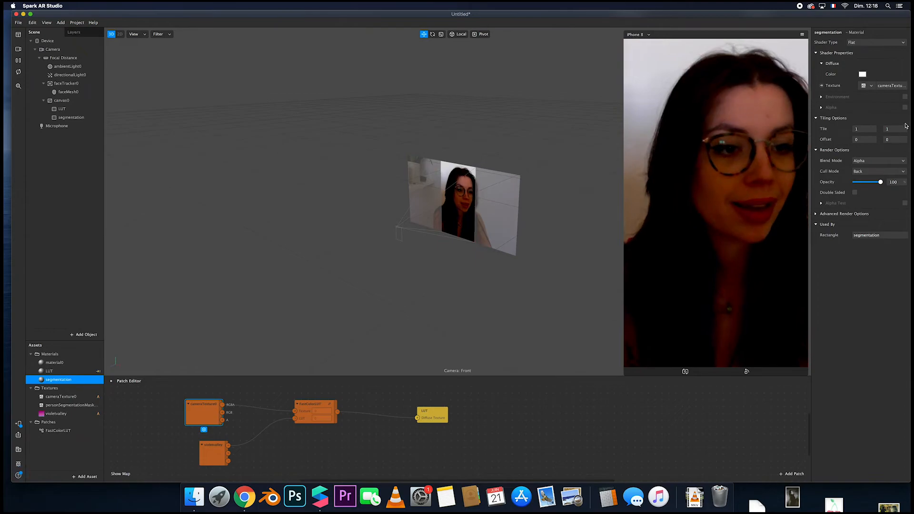
Enable Alpha on the segmentation material and use personSegmentationMaskTexture0 as its alpha texture
{"action": "left_click", "coordinate": [905, 107]}
{"action": "left_click", "coordinate": [867, 129]}
{"action": "left_click", "coordinate": [866, 162]}
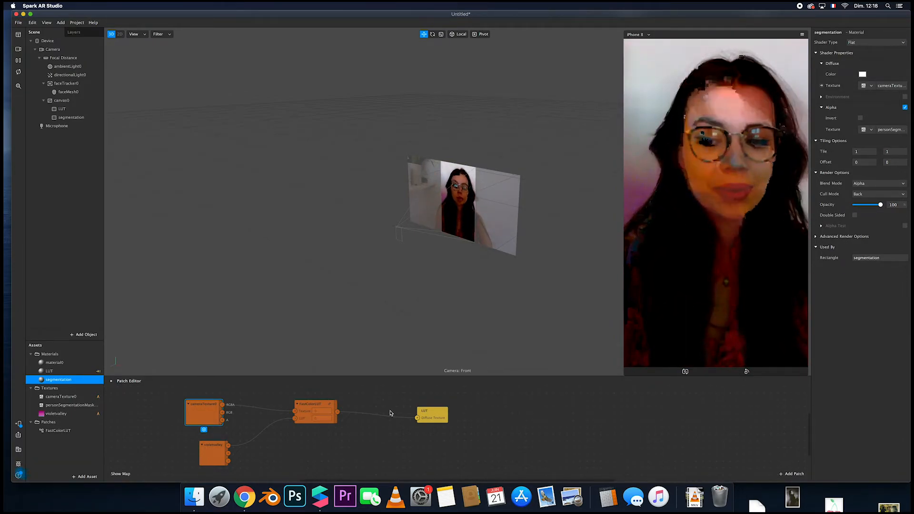
Insert a second Face Mesh and place it under faceTracker0, above the existing face mesh
{"action": "left_click_drag", "start_coordinate": [212, 450], "coordinate": [206, 443]}
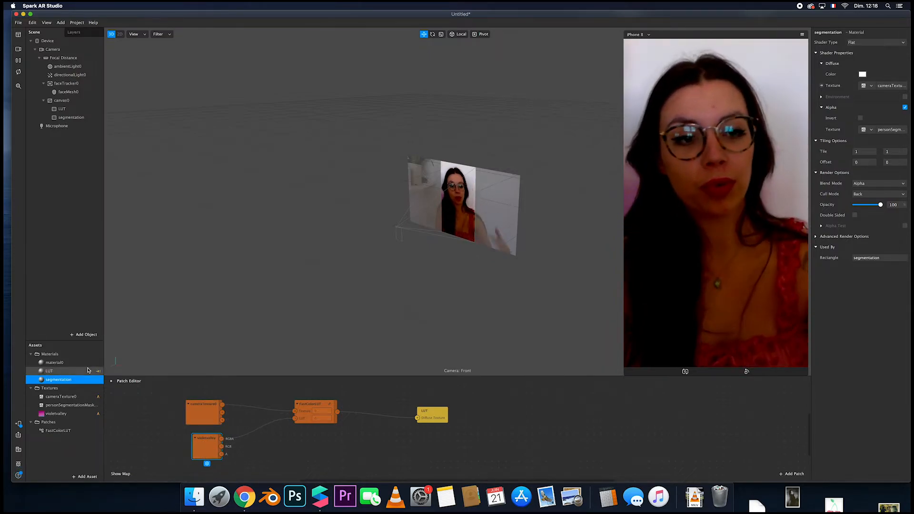
{"action": "scroll", "coordinate": [208, 421], "scroll_direction": "down", "scroll_amount": 2}
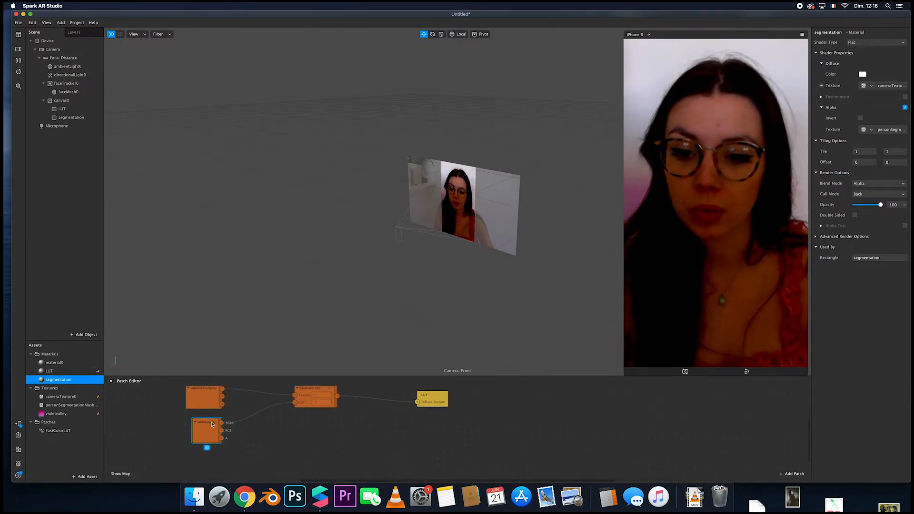
{"action": "left_click", "coordinate": [68, 92]}
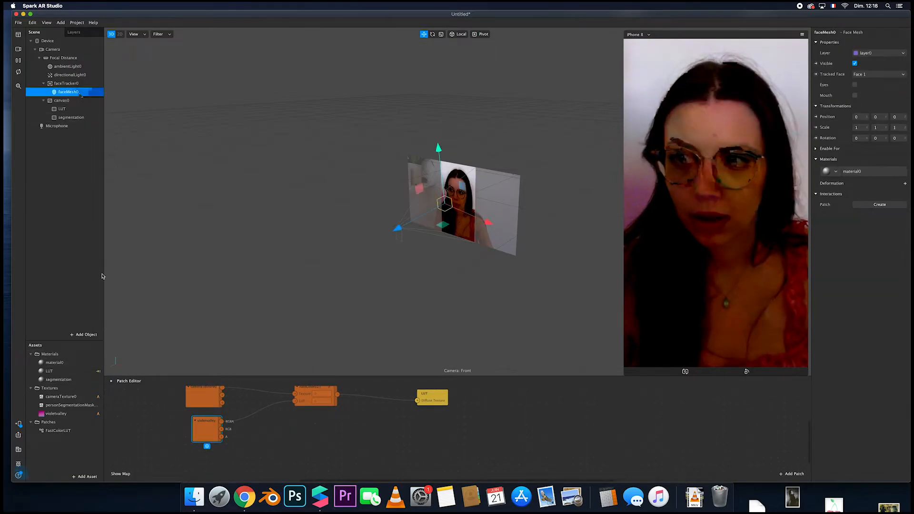
{"action": "left_click", "coordinate": [88, 335]}
{"action": "left_click", "coordinate": [29, 303]}
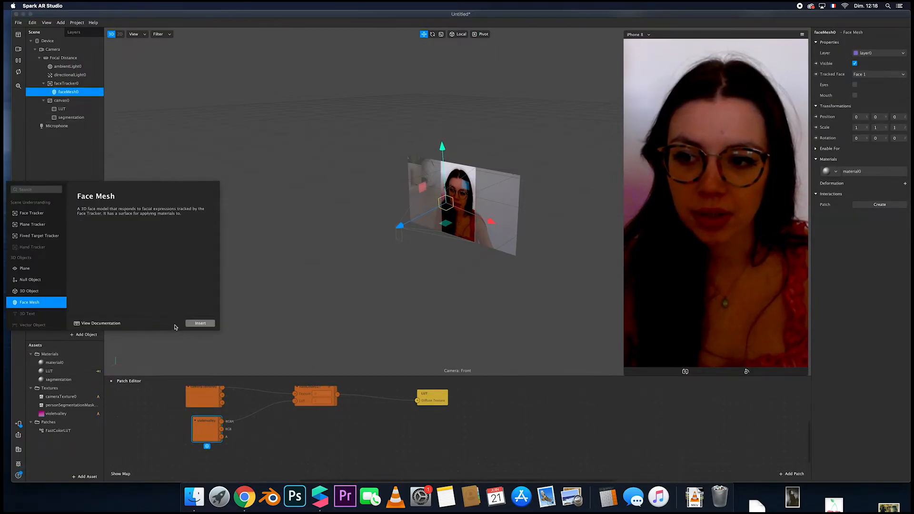
{"action": "left_click", "coordinate": [199, 323]}
{"action": "left_click_drag", "start_coordinate": [72, 129], "coordinate": [69, 93]}
Rename the upper face mesh under faceTracker0 as retouching and the lower one as retouchworks
{"action": "double_click", "coordinate": [68, 92]}
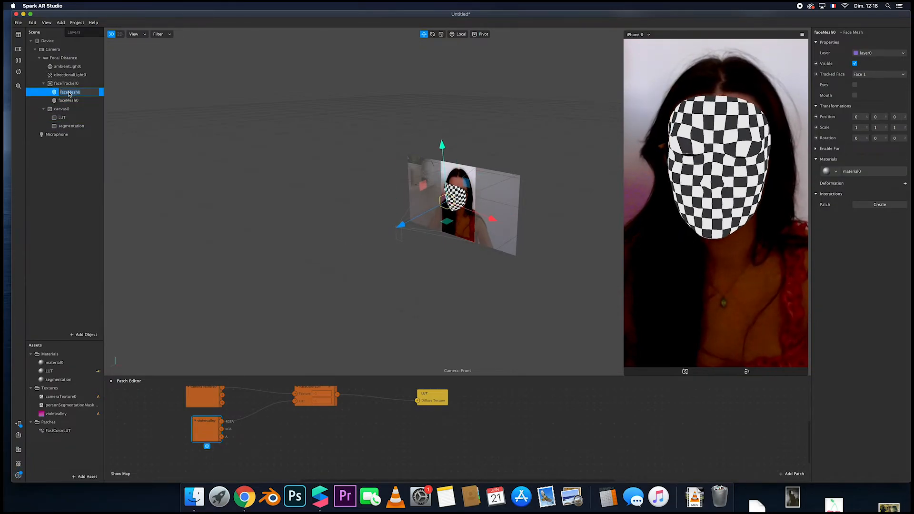
{"action": "type", "text": "retouchi"}
{"action": "type", "text": "ng"}
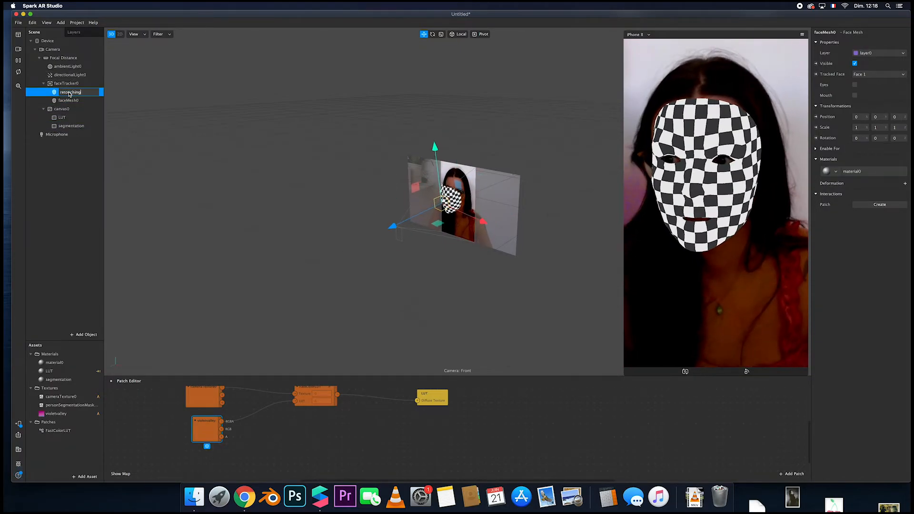
{"action": "double_click", "coordinate": [72, 100]}
{"action": "type", "text": "re"}
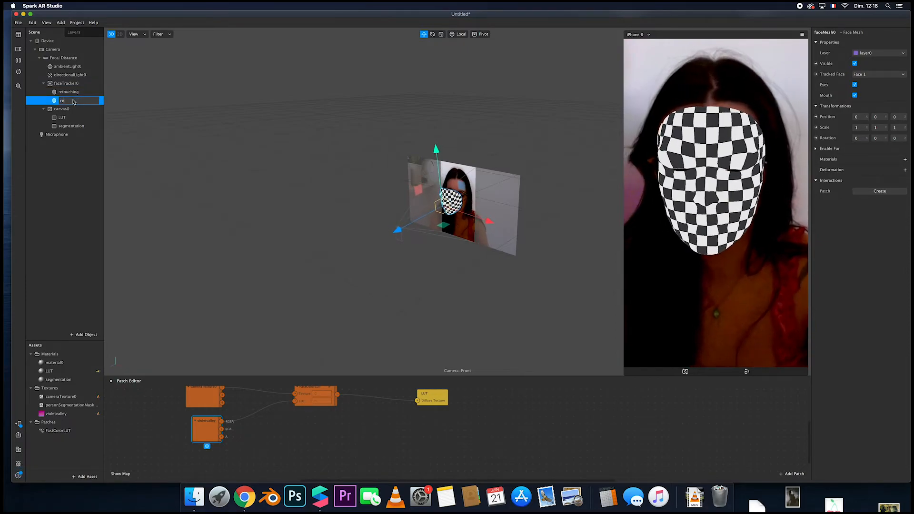
{"action": "type", "text": "touchworks"}
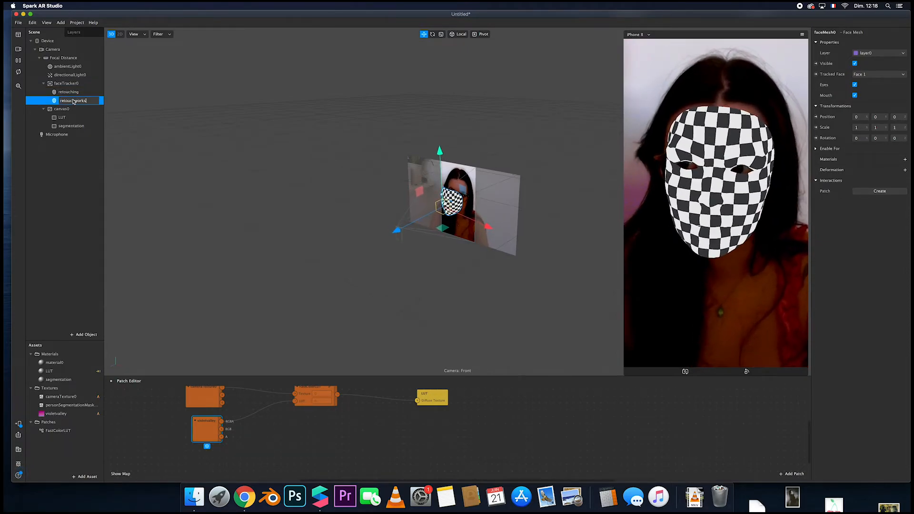
{"action": "key", "text": "Return"}
Create a new material for the retouchworks face mesh and rename the material as retouchworks
{"action": "left_click", "coordinate": [905, 160]}
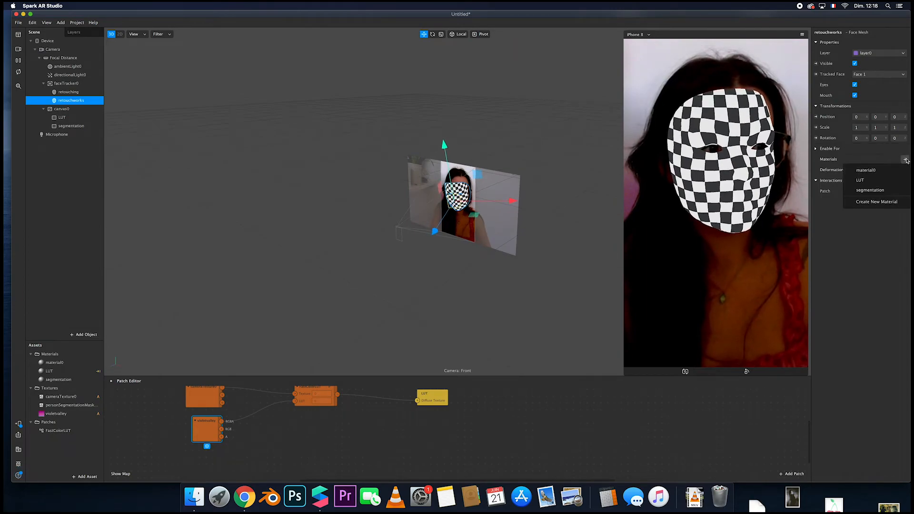
{"action": "left_click", "coordinate": [890, 199]}
{"action": "double_click", "coordinate": [65, 389]}
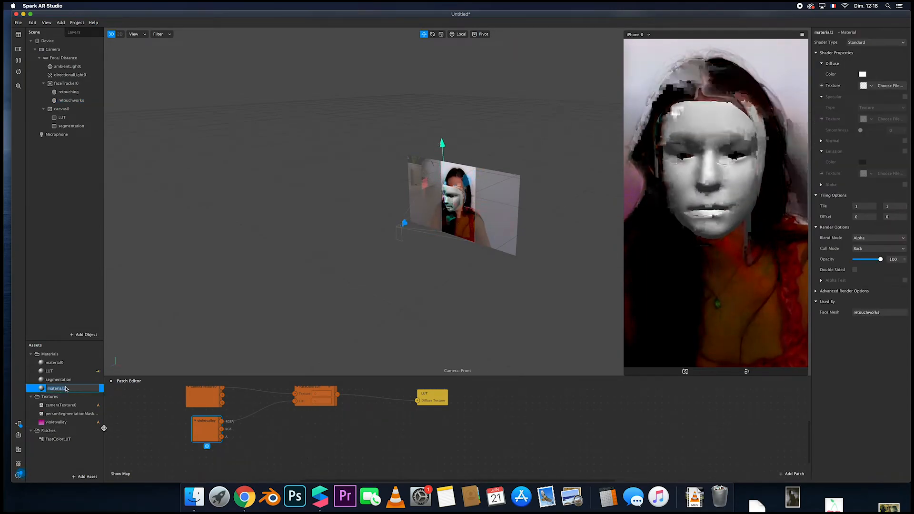
{"action": "type", "text": "retouchwork"}
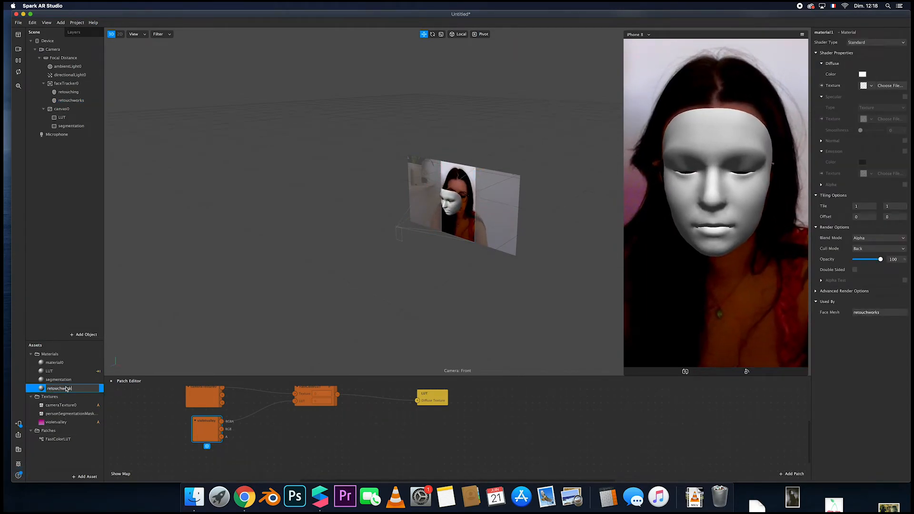
{"action": "type", "text": "s"}
{"action": "key", "text": "Return"}
Set the retouchworks material's shader to Flat and create a patch for its diffuse texture
{"action": "left_click", "coordinate": [871, 43]}
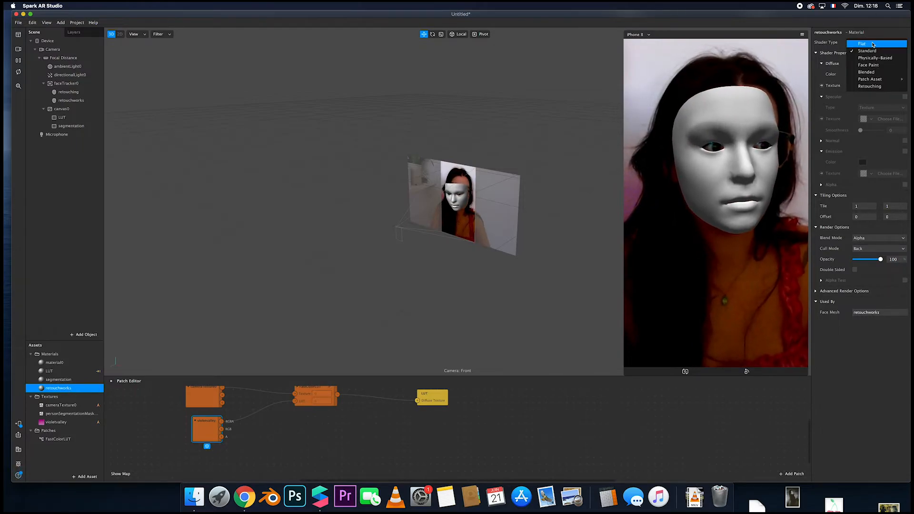
{"action": "left_click", "coordinate": [873, 44]}
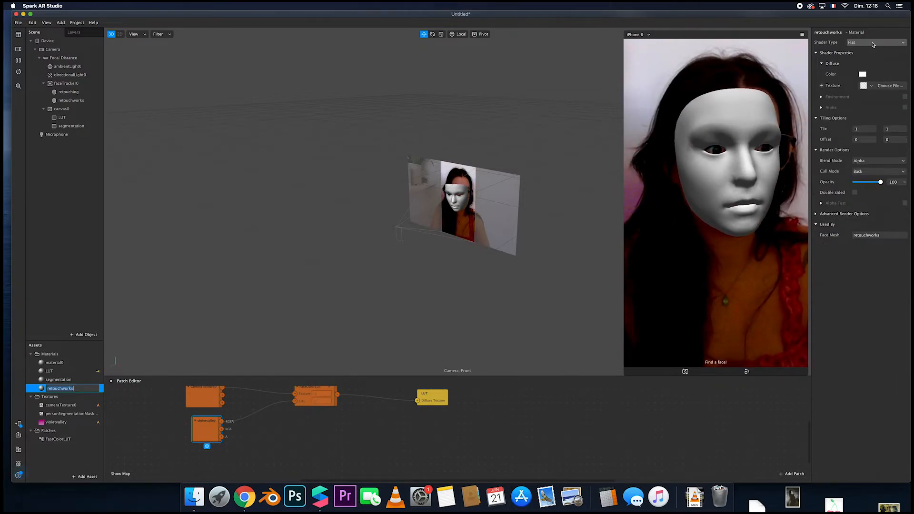
{"action": "left_click", "coordinate": [822, 86]}
{"action": "mouse_move", "coordinate": [474, 444]}
{"action": "left_mouse_down"}
{"action": "mouse_move", "coordinate": [429, 442]}
{"action": "mouse_move", "coordinate": [434, 431]}
{"action": "left_mouse_up"}
Duplicate the FastColorLUT patch and place the copy below the original
{"action": "left_click", "coordinate": [316, 403]}
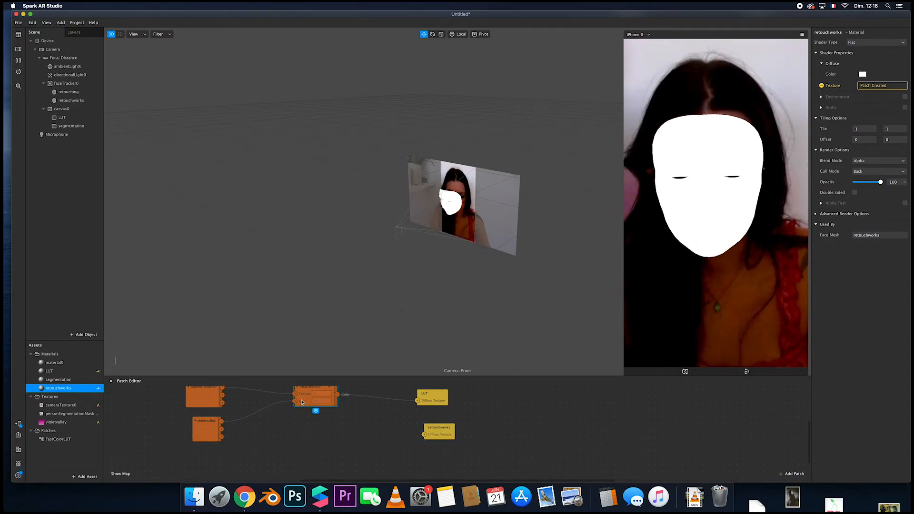
{"action": "key", "text": "super+d"}
{"action": "left_click_drag", "start_coordinate": [319, 400], "coordinate": [319, 441]}
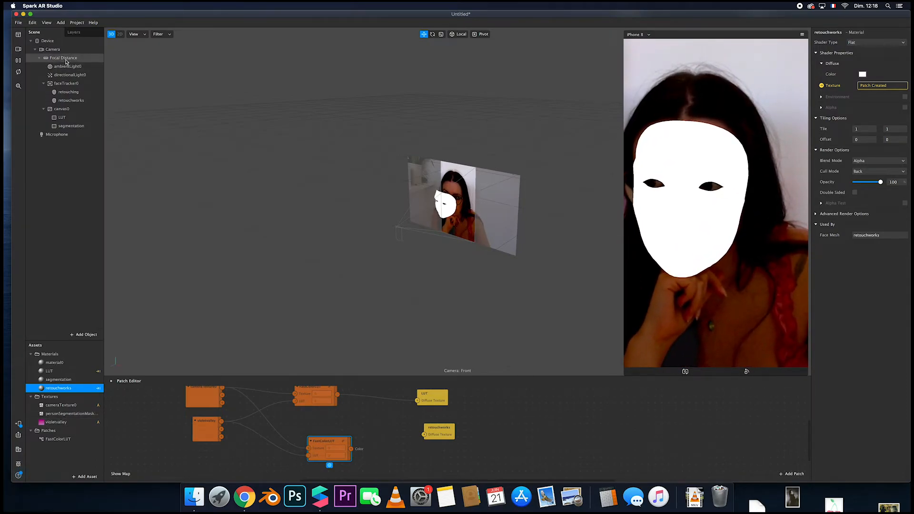
Extract the texture of faceTracker0 and add the faceTracker0 Texture to the patch graph
{"action": "left_click", "coordinate": [67, 84]}
{"action": "left_click", "coordinate": [906, 137]}
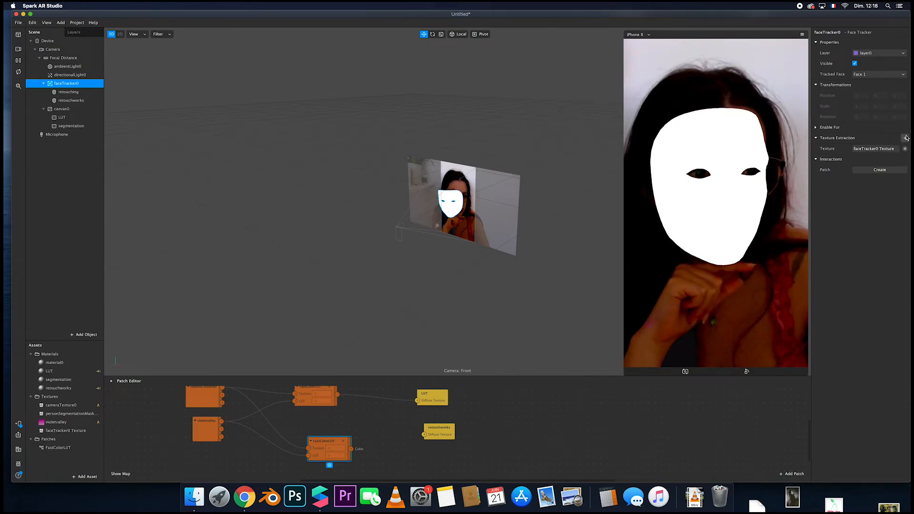
{"action": "left_click", "coordinate": [65, 433]}
{"action": "left_click_drag", "start_coordinate": [56, 431], "coordinate": [203, 464]}
Feed the faceTracker0 Texture instead of the camera texture into the duplicated FastColorLUT, and connect it to the retouchworks diffuse texture
{"action": "left_click_drag", "start_coordinate": [309, 448], "coordinate": [290, 437]}
{"action": "left_click_drag", "start_coordinate": [231, 463], "coordinate": [309, 455]}
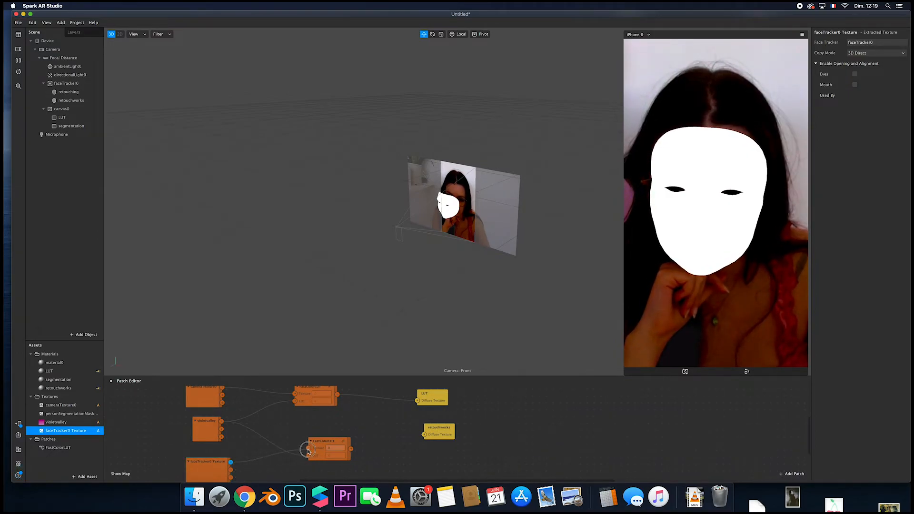
{"action": "mouse_move", "coordinate": [431, 435]}
{"action": "left_mouse_down"}
{"action": "mouse_move", "coordinate": [375, 457]}
{"action": "mouse_move", "coordinate": [396, 450]}
{"action": "left_mouse_up"}
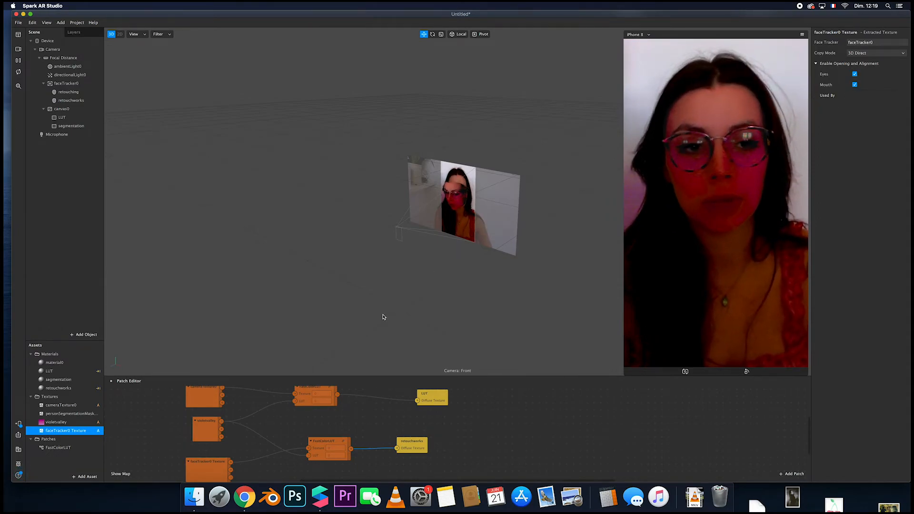
Disconnect the violetvalley LUT from the duplicated FastColorLUT patch and return to the patch graph from the console
{"action": "scroll", "coordinate": [296, 449], "scroll_direction": "down", "scroll_amount": 1}
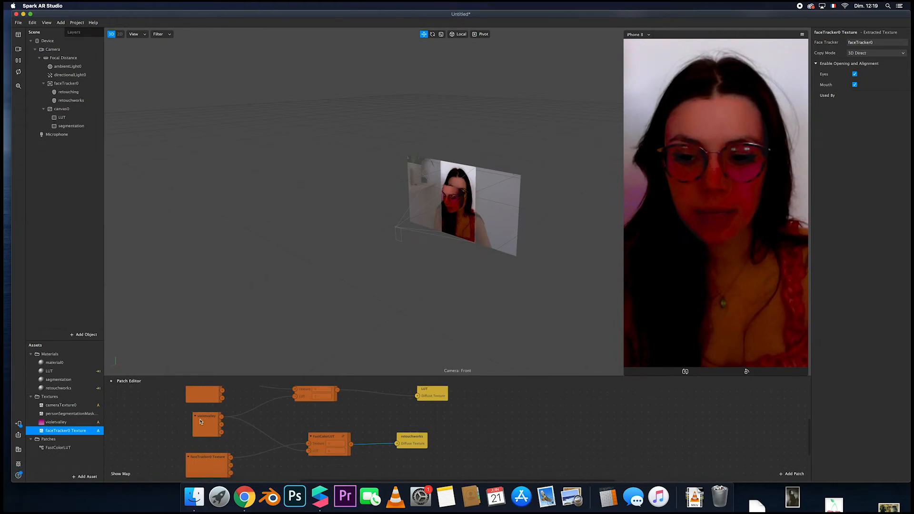
{"action": "scroll", "coordinate": [315, 458], "scroll_direction": "up", "scroll_amount": 1}
{"action": "left_click_drag", "start_coordinate": [309, 453], "coordinate": [293, 447]}
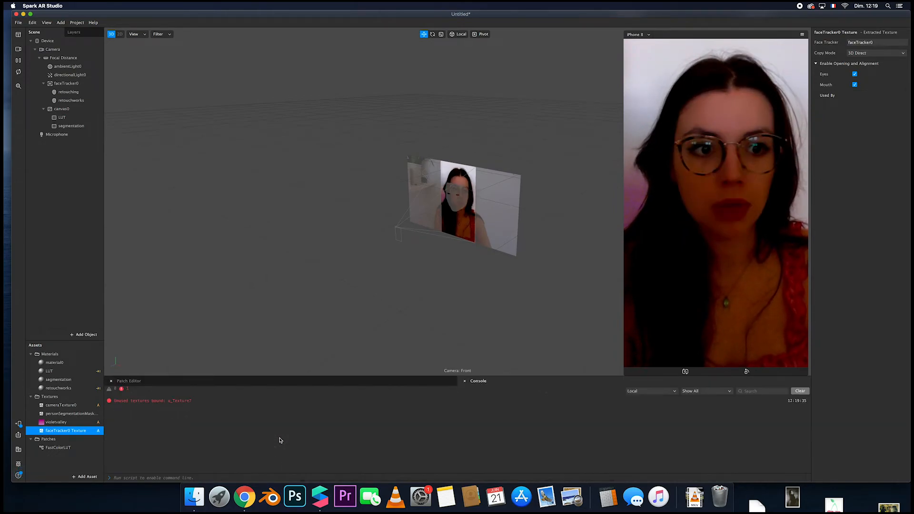
{"action": "left_click", "coordinate": [357, 384]}
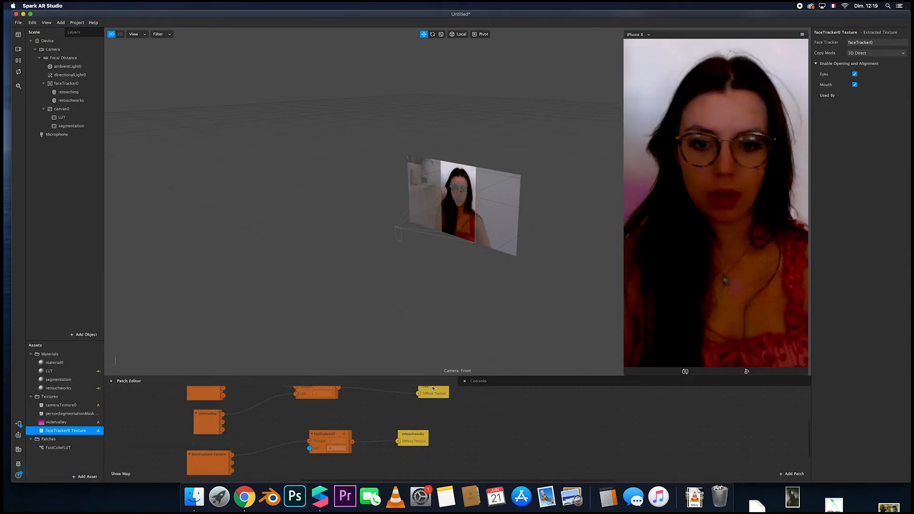
{"action": "scroll", "coordinate": [419, 423], "scroll_direction": "up", "scroll_amount": 1}
{"action": "left_click_drag", "start_coordinate": [328, 450], "coordinate": [328, 456]}
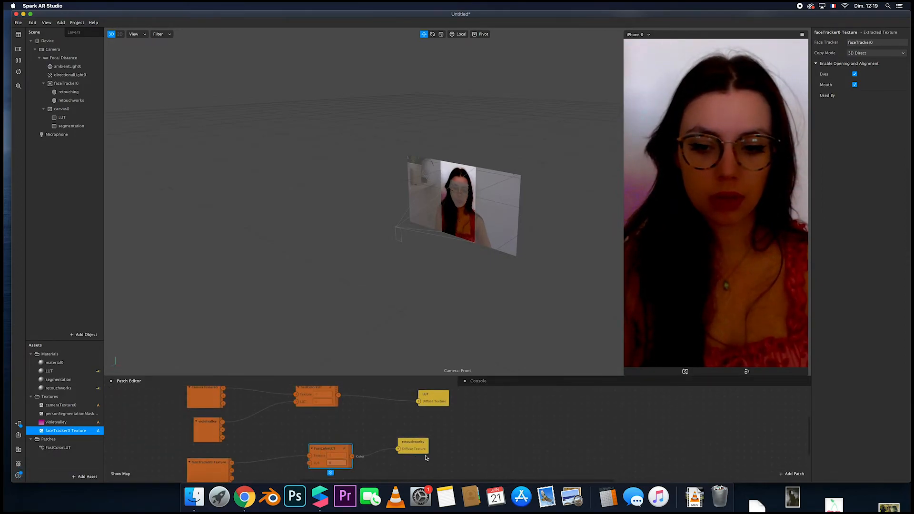
{"action": "left_click", "coordinate": [413, 452]}
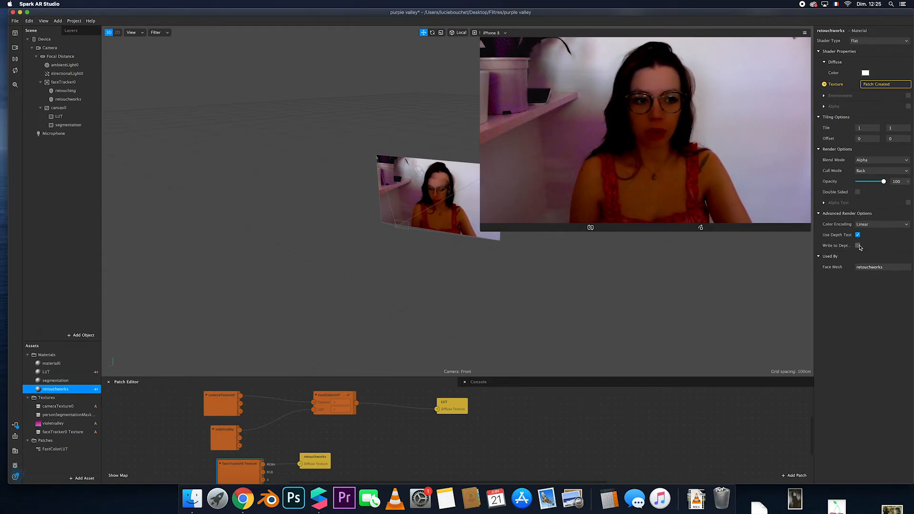
Compare the depth settings in the advanced render options of the segmentation, LUT and retouchworks materials
{"action": "left_click", "coordinate": [67, 380]}
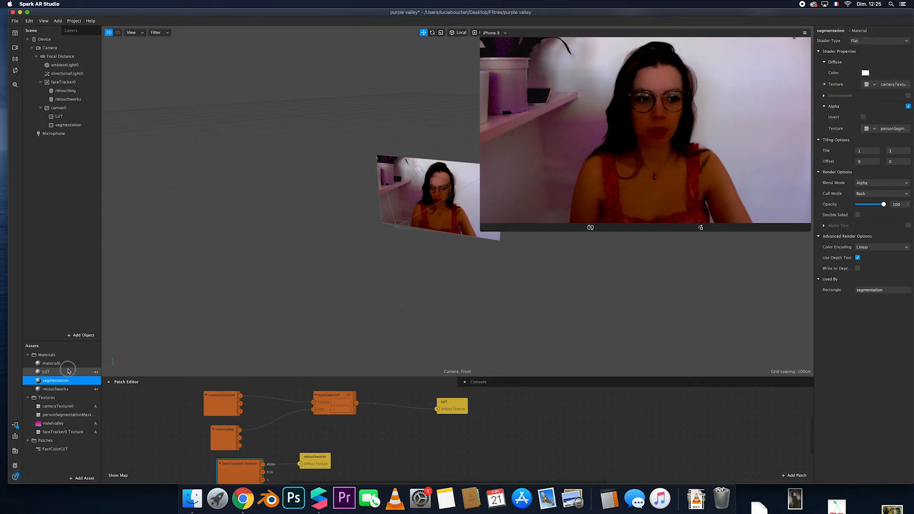
{"action": "left_click", "coordinate": [68, 372]}
{"action": "left_click", "coordinate": [69, 389]}
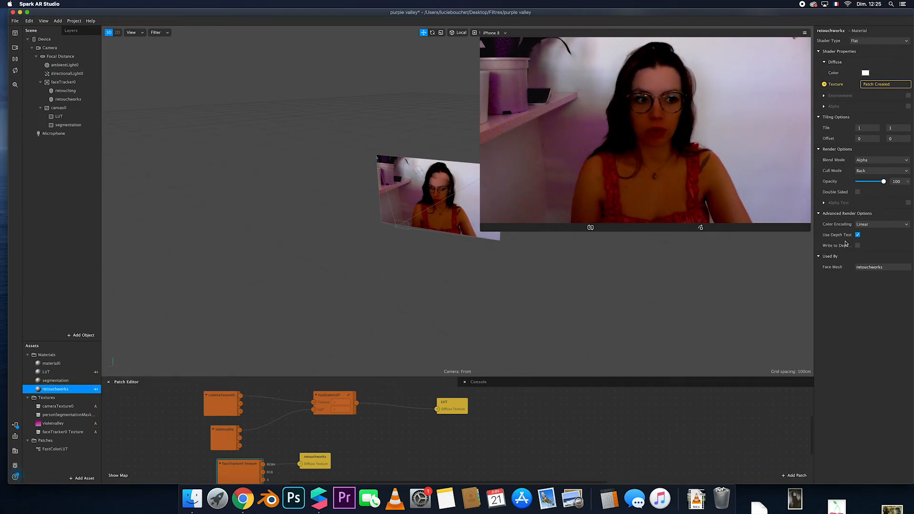
Check which layers the segmentation rectangle and the retouchworks face mesh are assigned to
{"action": "left_click", "coordinate": [59, 125]}
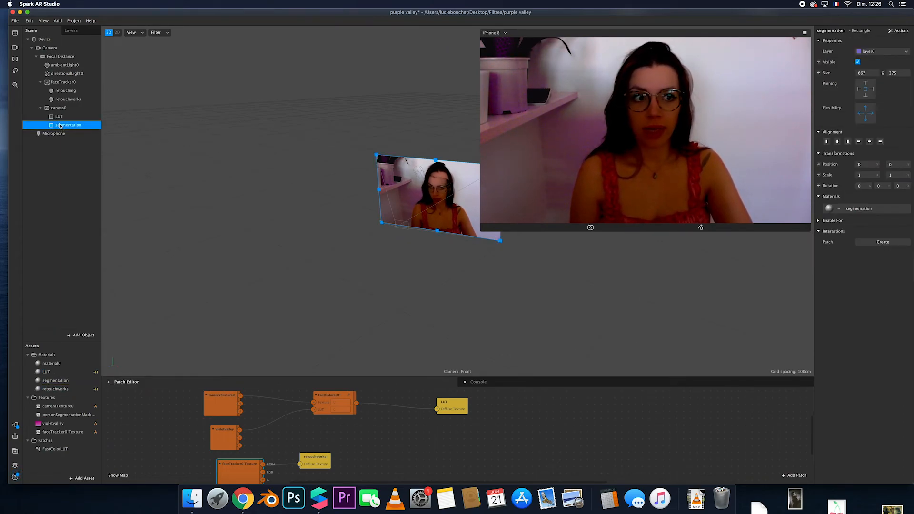
{"action": "left_click", "coordinate": [65, 100]}
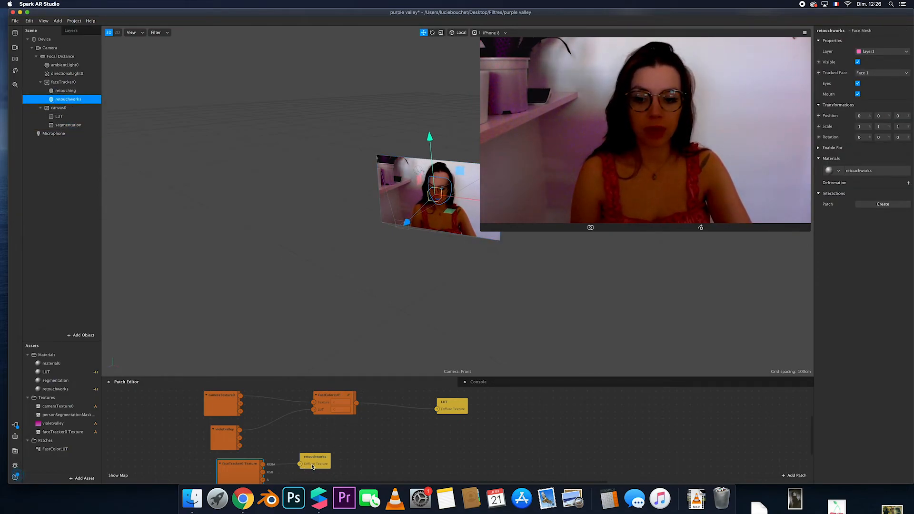
{"action": "left_click", "coordinate": [894, 51]}
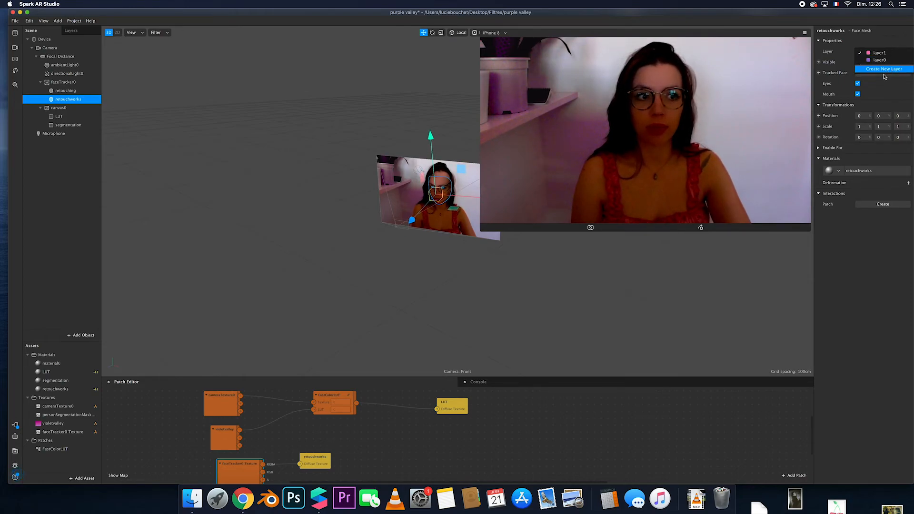
{"action": "left_click", "coordinate": [885, 85]}
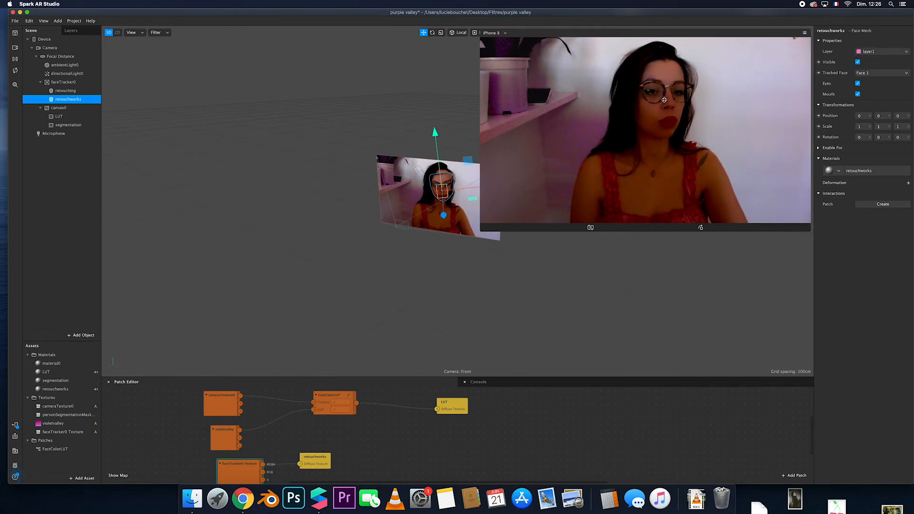